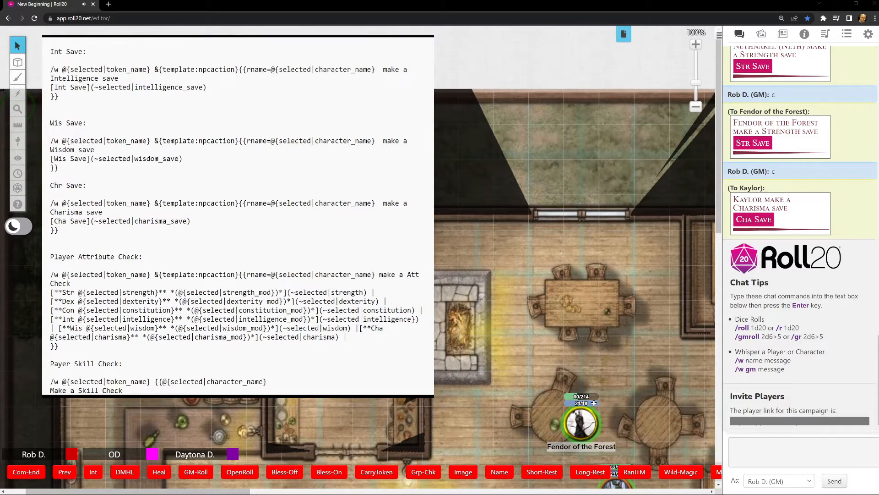
Step: Place a Pegasus token from the journal on the tavern map, in the open floor area above Nethnarel
drag(656, 336, 506, 206)
drag(526, 255, 507, 178)
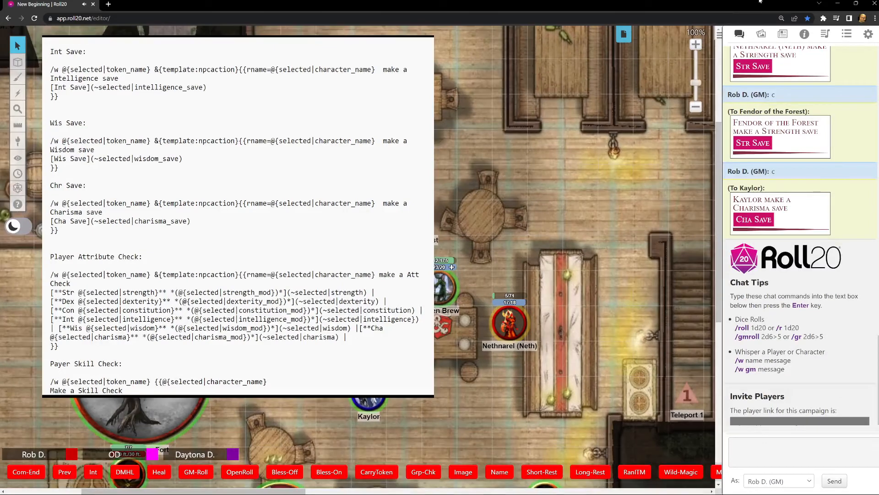
click(805, 36)
click(757, 36)
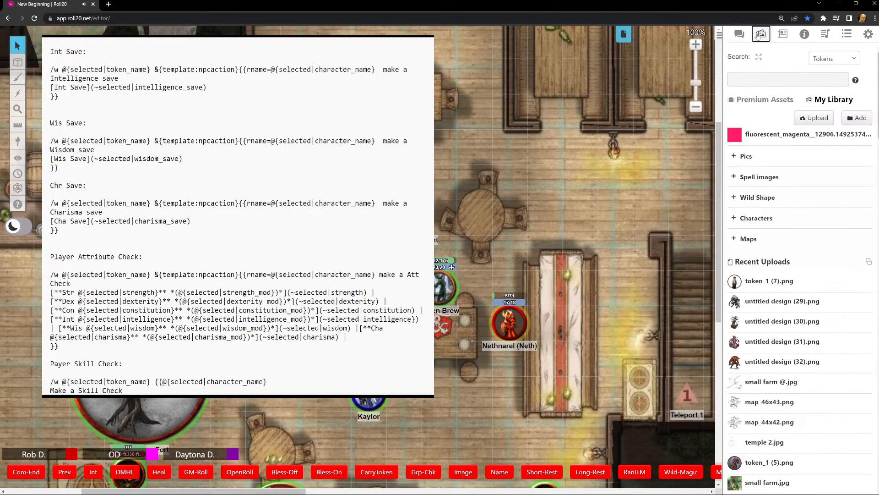
click(781, 38)
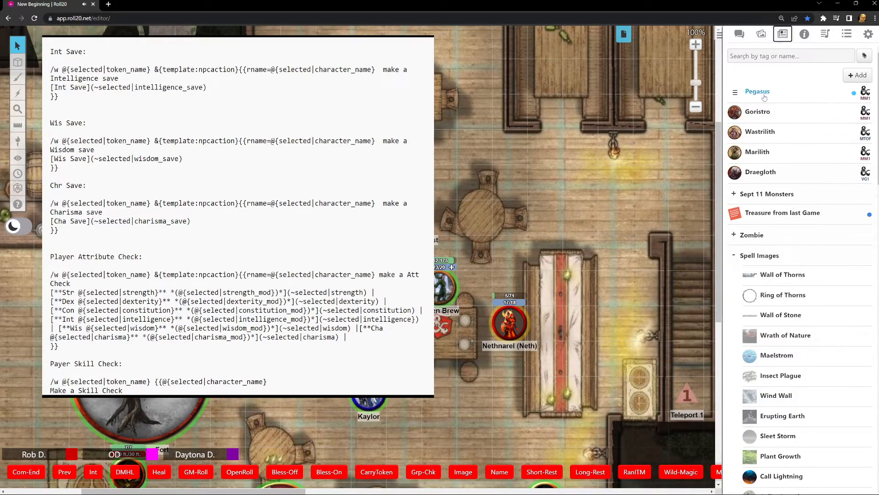
drag(763, 97, 553, 151)
click(554, 142)
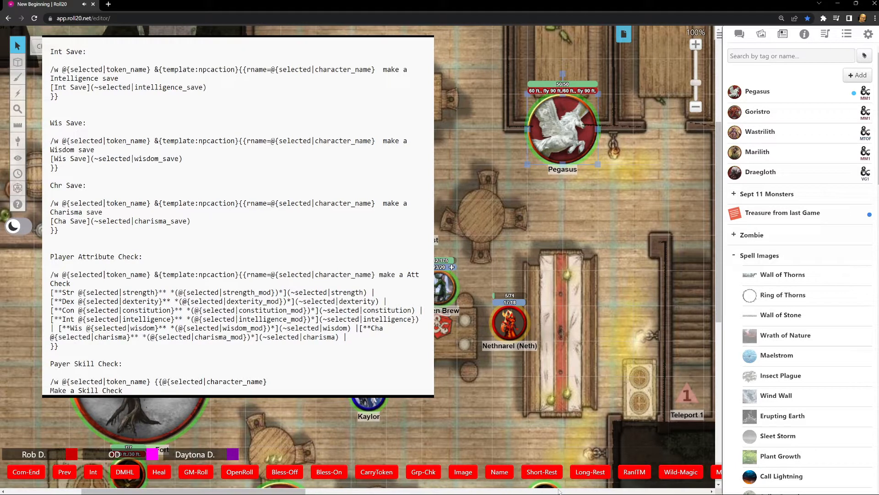
Step: Select the Kaylor token on the map and check which players can edit and control its character
key(alt+Tab)
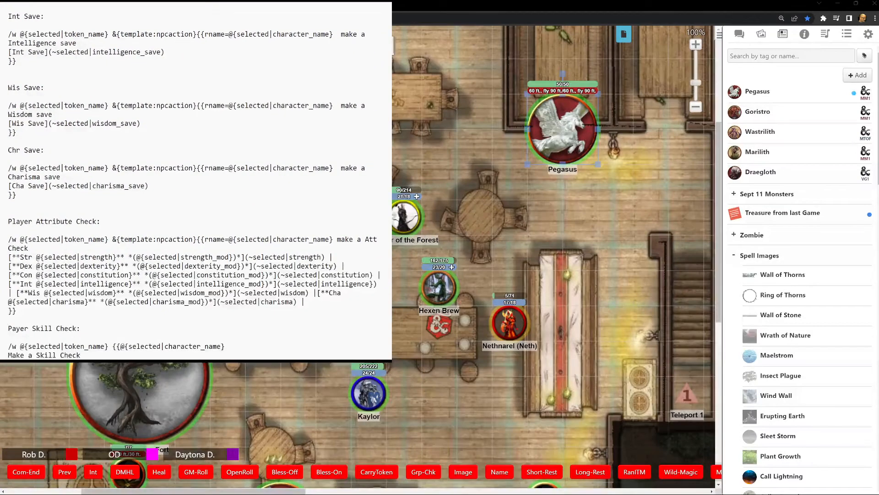
scroll(411, 282, up, 7)
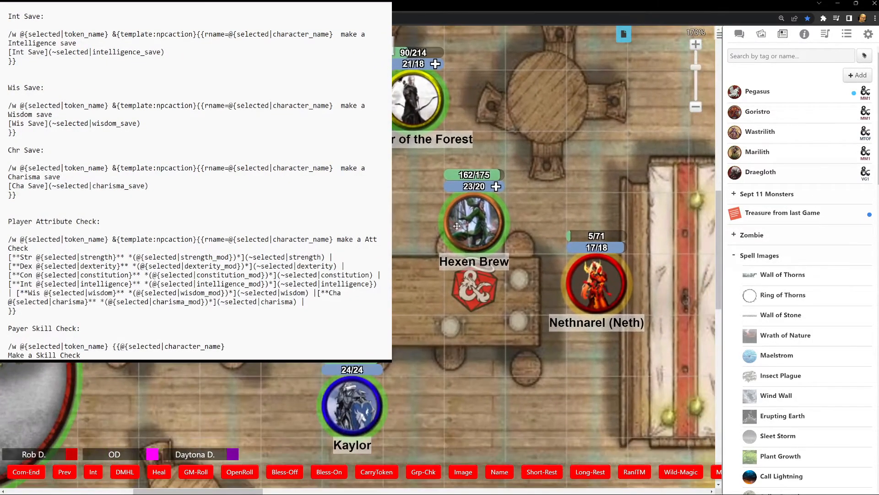
click(479, 221)
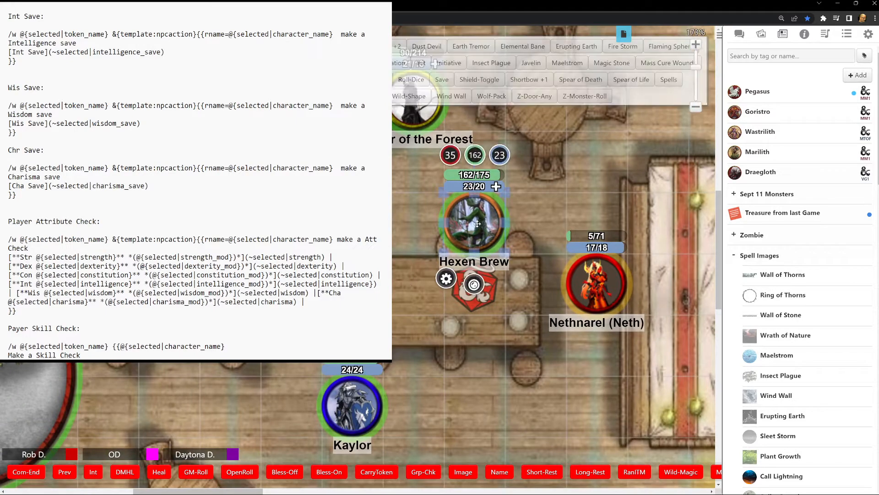
drag(435, 89, 445, 172)
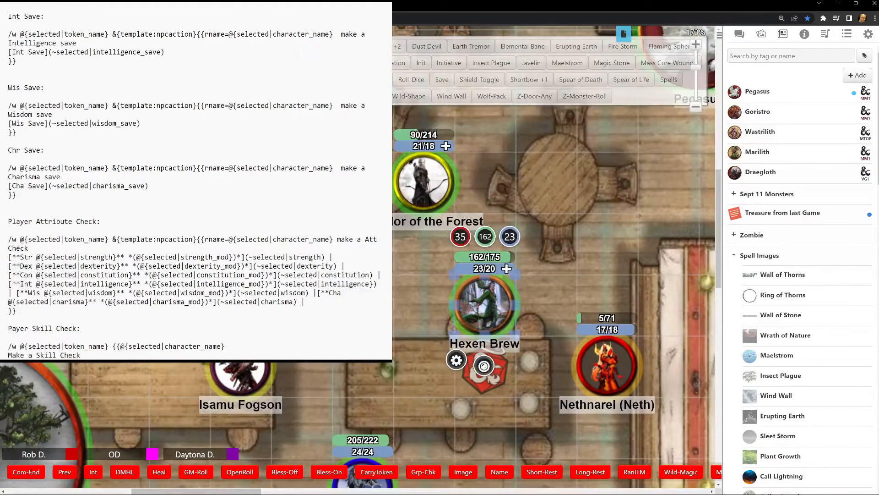
click(434, 171)
drag(362, 458, 353, 262)
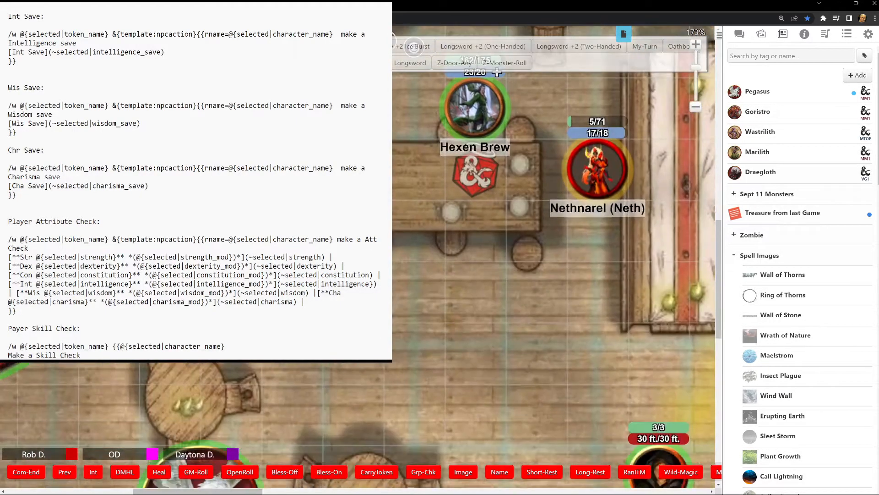
click(353, 290)
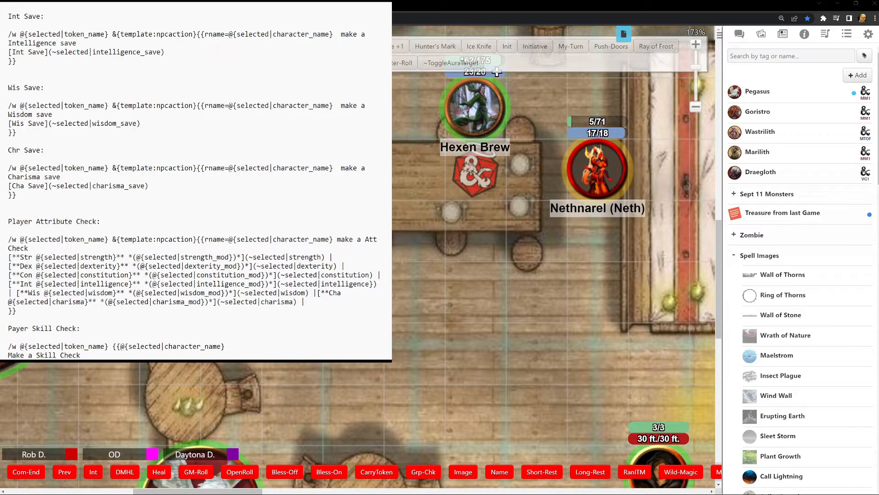
shift+double_click(455, 92)
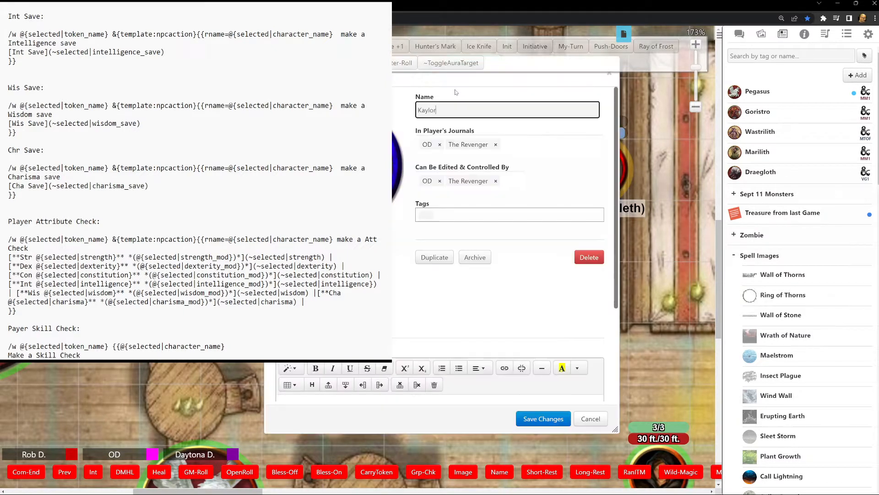
click(611, 75)
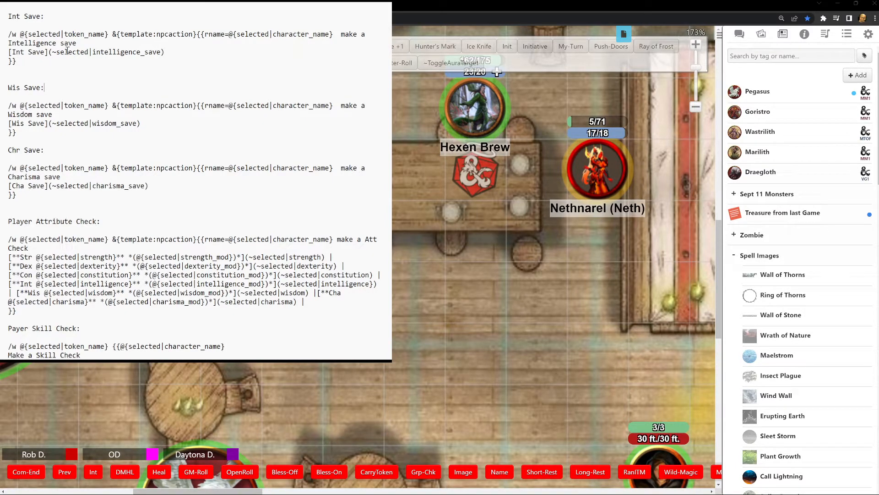
Step: Copy the Int Save macro text from the notes and send it in the game chat for Kaylor
drag(44, 70, 8, 34)
key(ctrl+c)
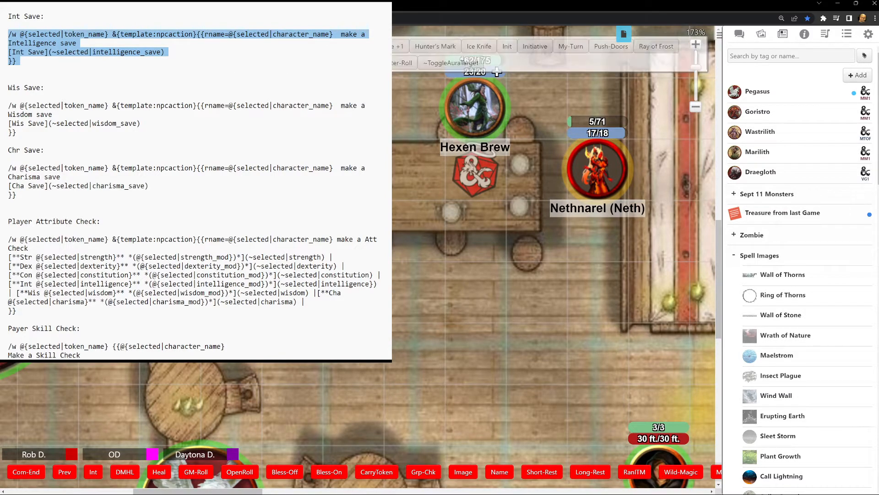
click(739, 33)
click(806, 449)
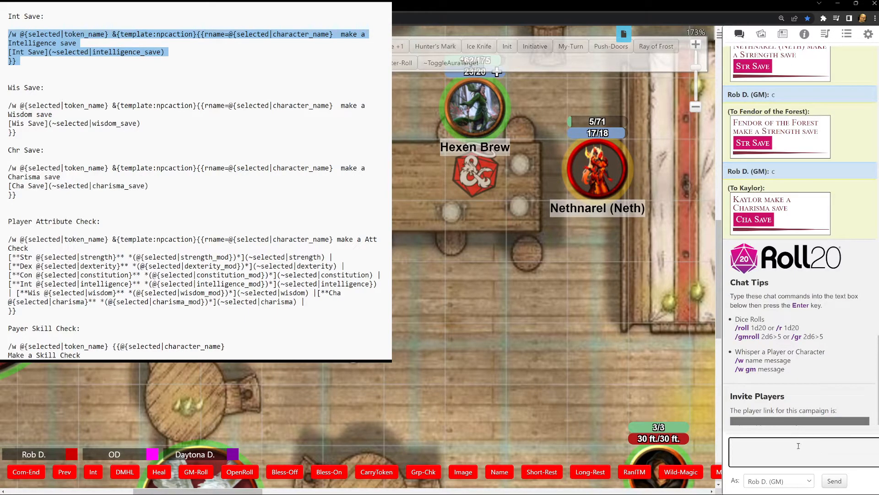
key(ctrl+v)
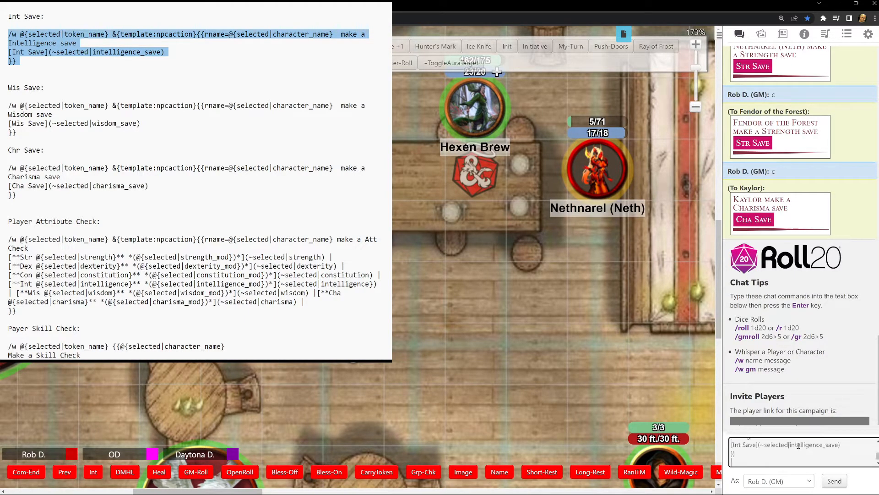
key(Return)
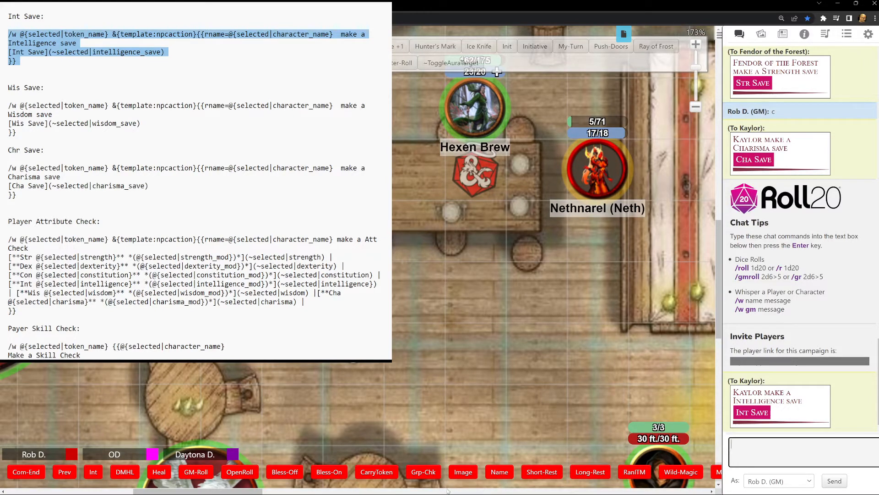
Step: Switch to the player's browser window, select the Kaylor token and roll the whispered Int Save from the chat
scroll(131, 48, up, 2)
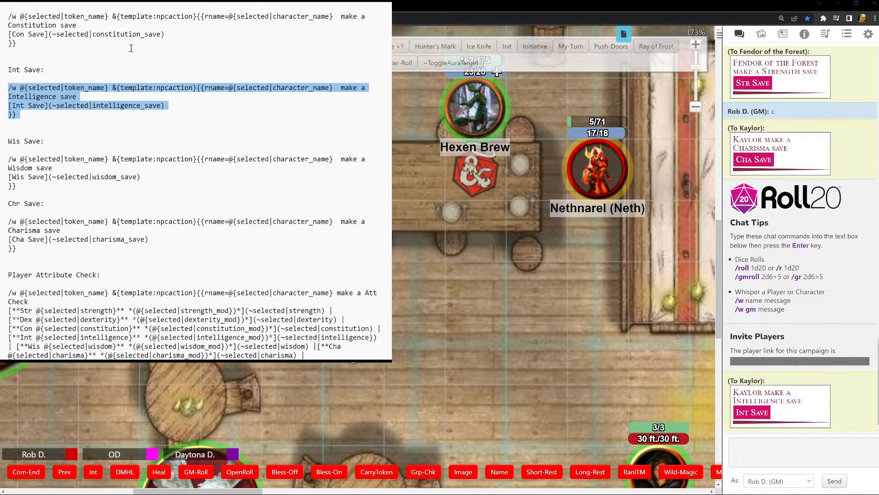
scroll(131, 48, up, 5)
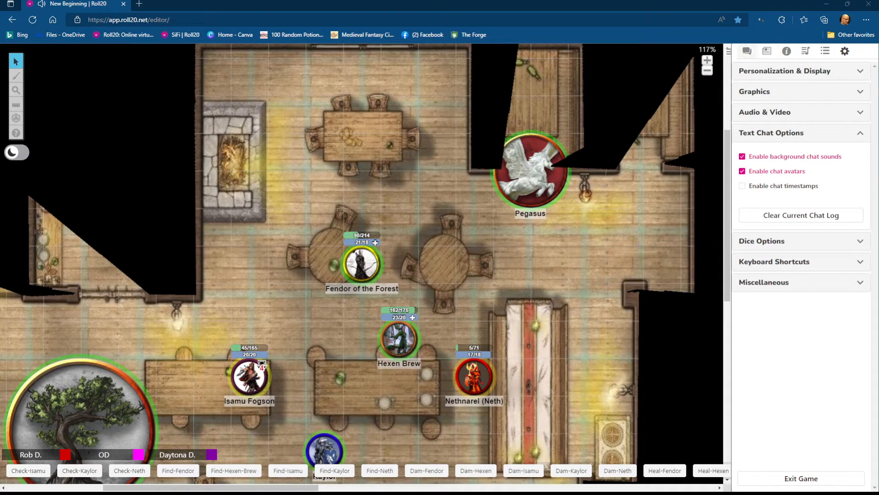
click(747, 51)
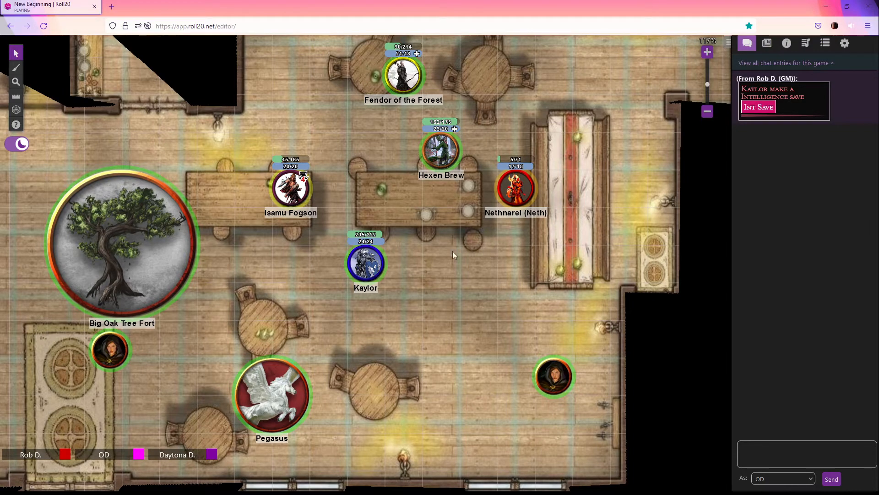
click(374, 264)
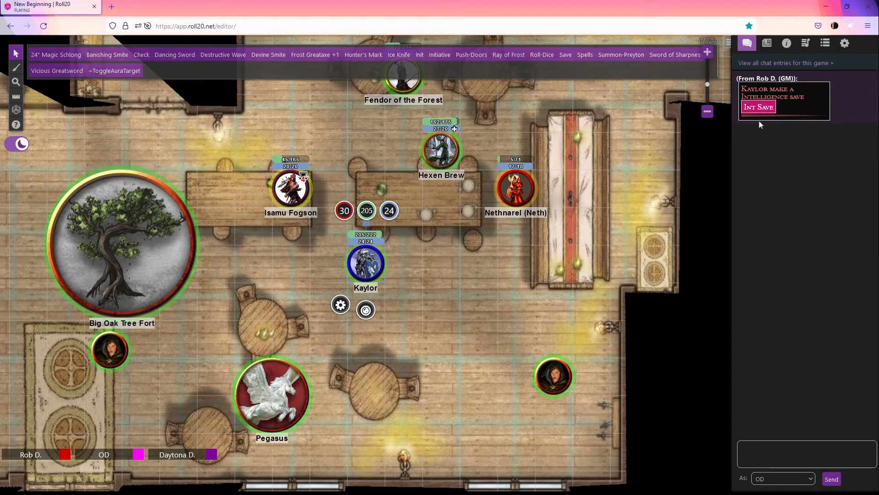
click(763, 108)
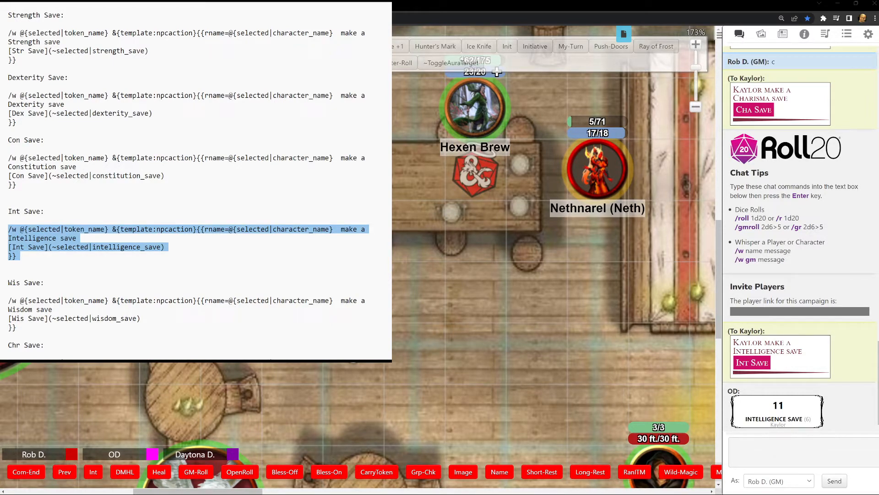
Step: Review the save macros in the notes and open the CHA-Save macro from the macro list for inspection
click(70, 142)
scroll(152, 58, down, 6)
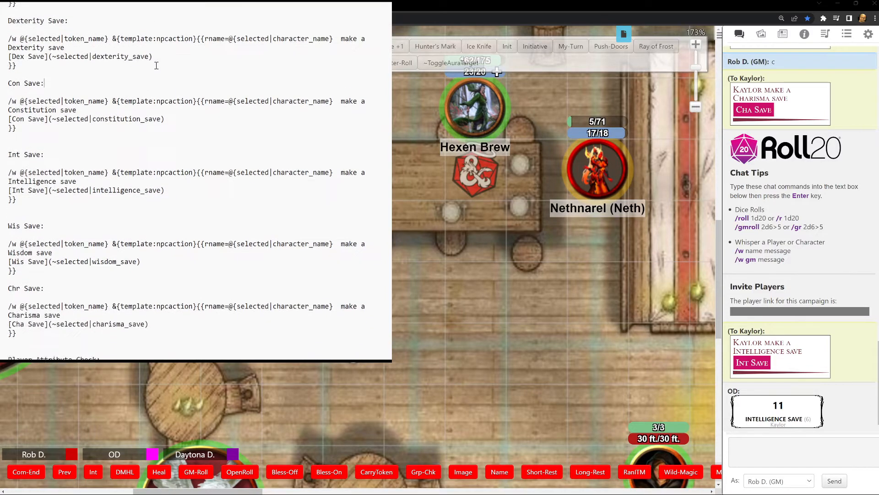
scroll(156, 77, down, 1)
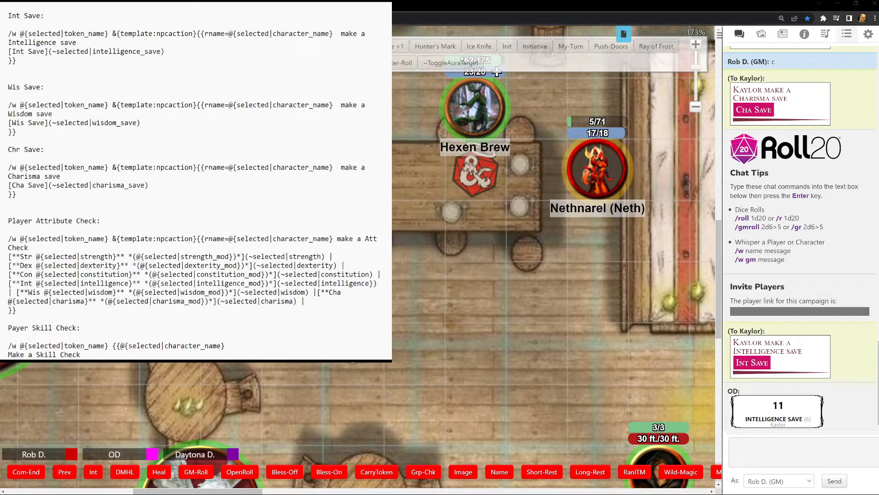
click(847, 33)
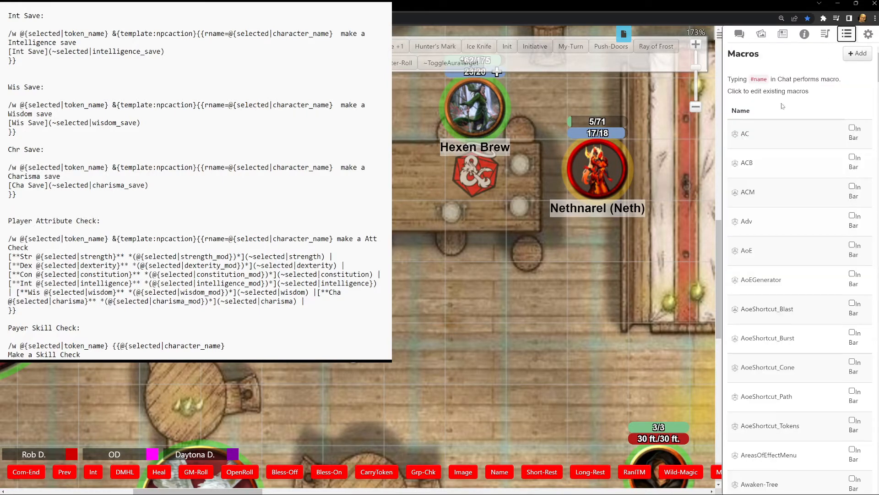
scroll(800, 145, down, 3)
scroll(801, 144, down, 6)
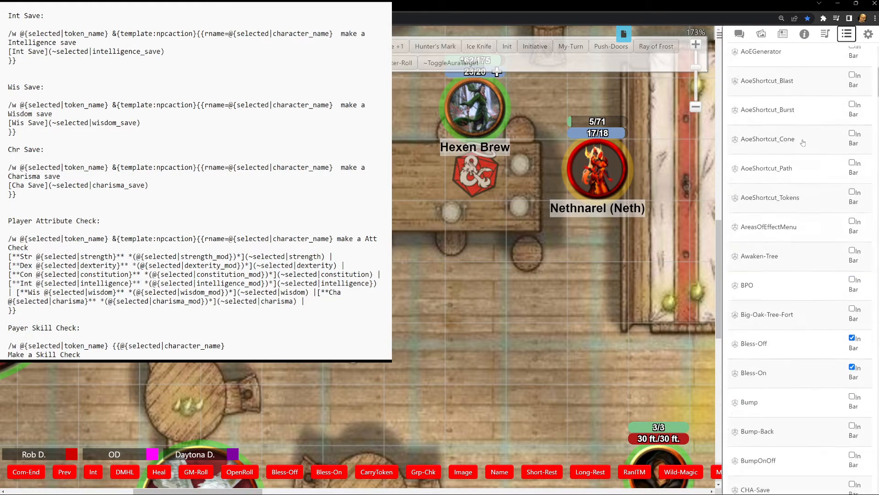
scroll(804, 143, down, 3)
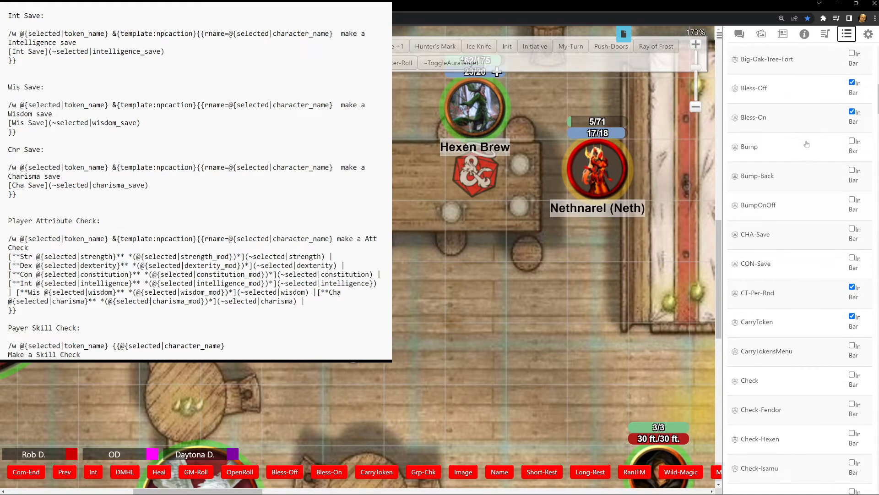
click(810, 240)
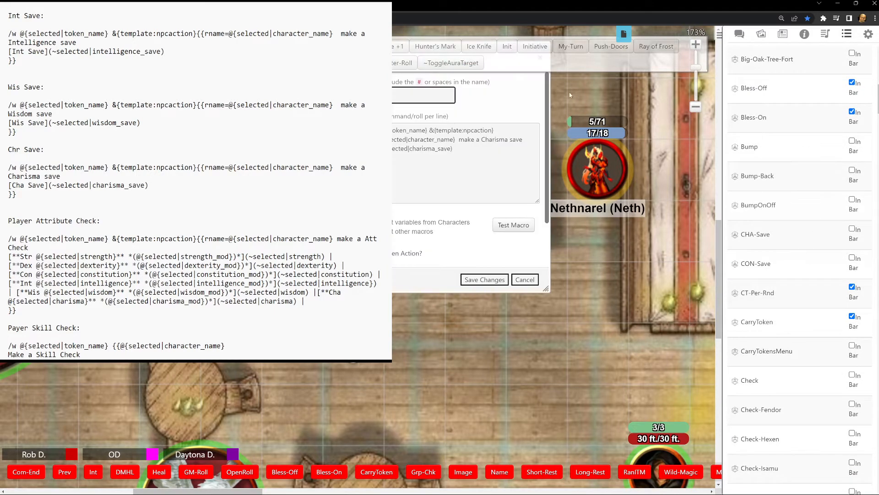
click(504, 49)
drag(504, 49, 615, 73)
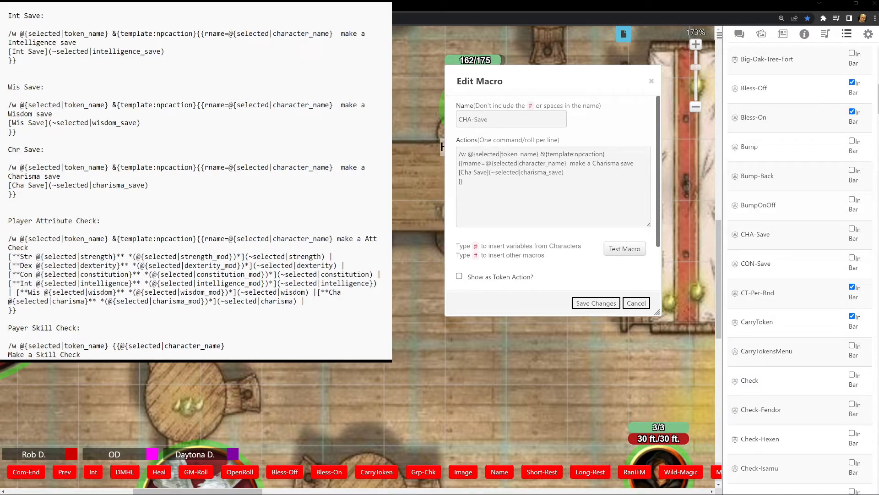
Step: Switch to the Stream Deck app, move its window beside the notes and open the Str Save key's multi action
key(alt+Tab)
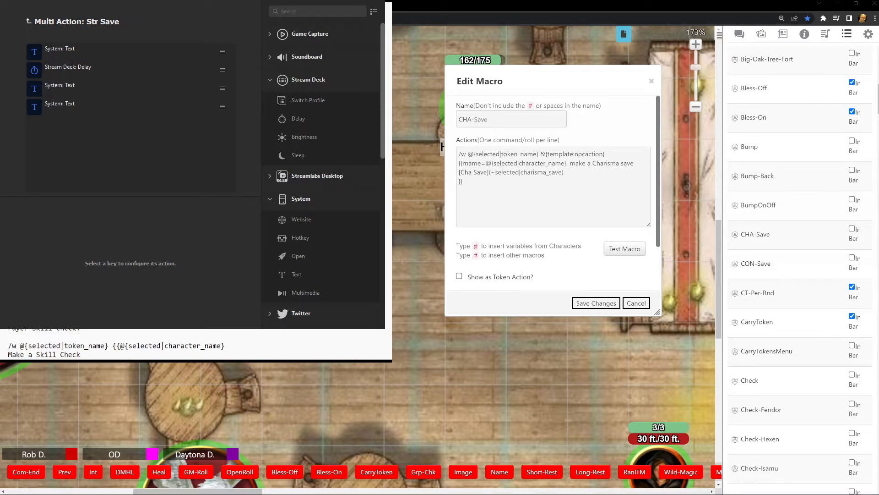
drag(192, 3, 597, 138)
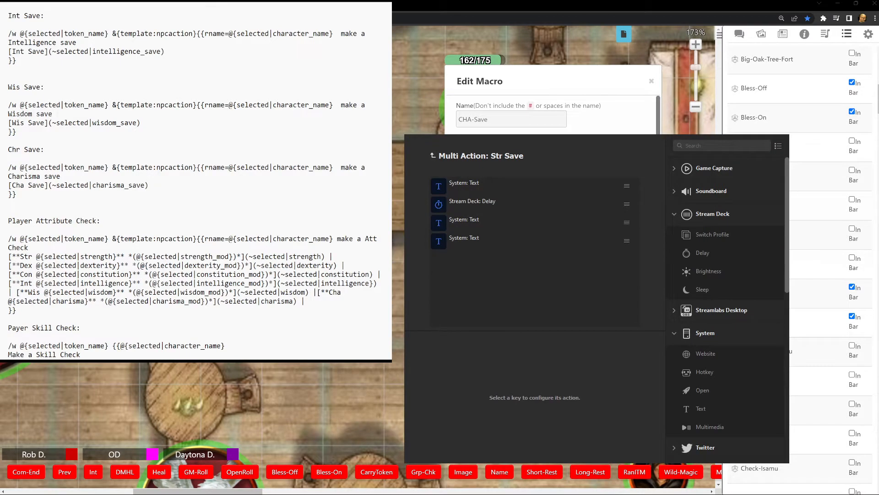
click(440, 156)
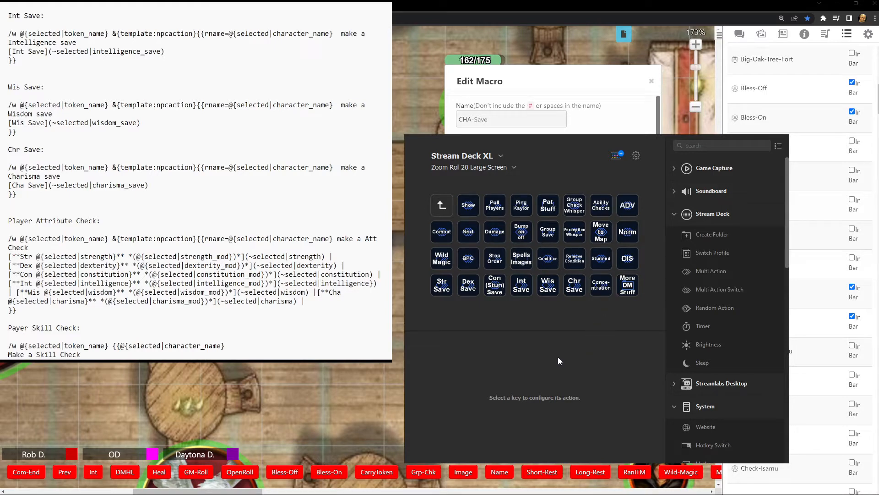
click(448, 285)
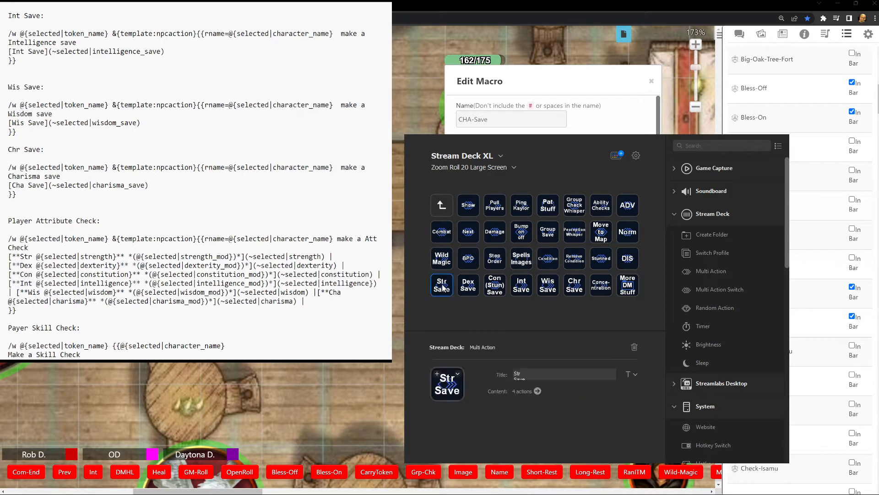
click(538, 391)
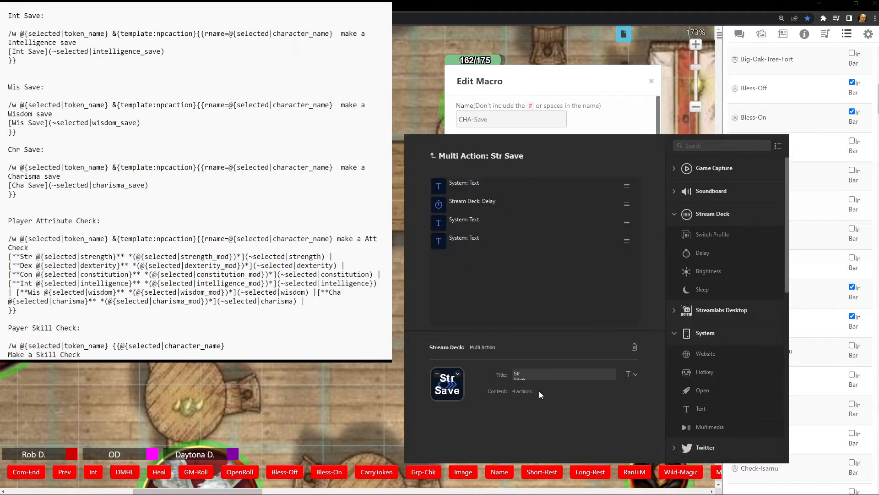
Step: Examine the settings of each text and delay action in the Str Save multi action
click(553, 183)
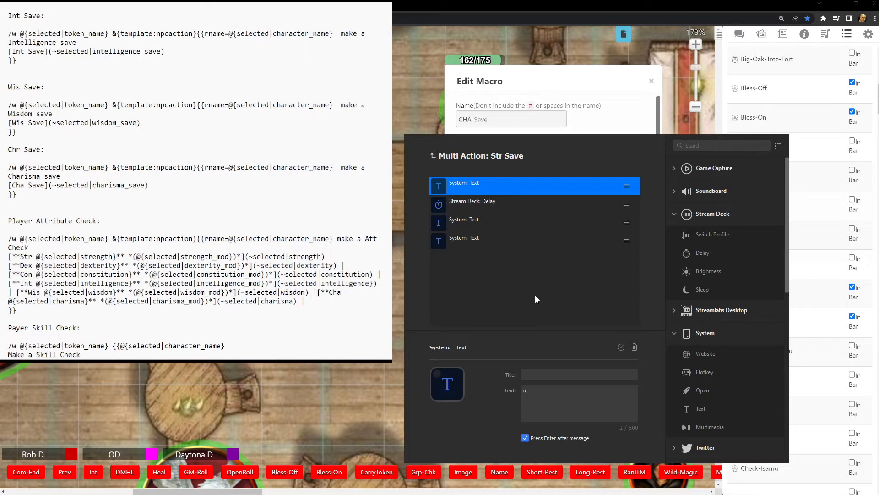
click(494, 206)
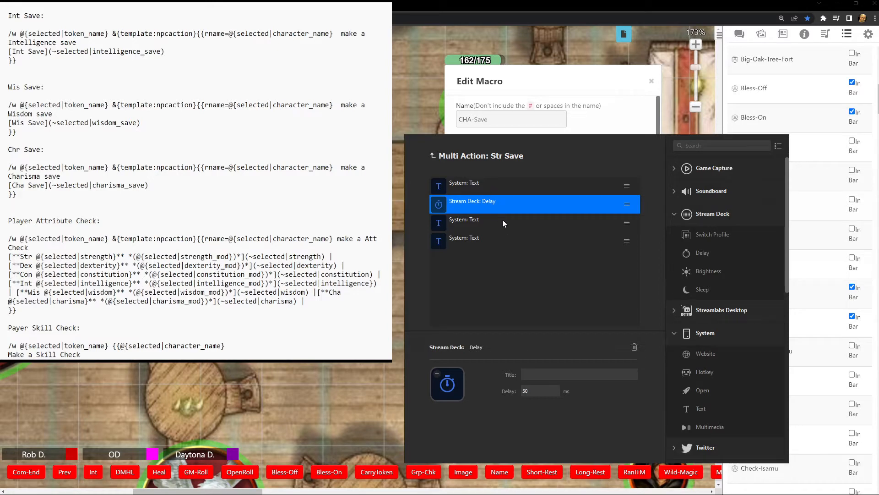
click(503, 223)
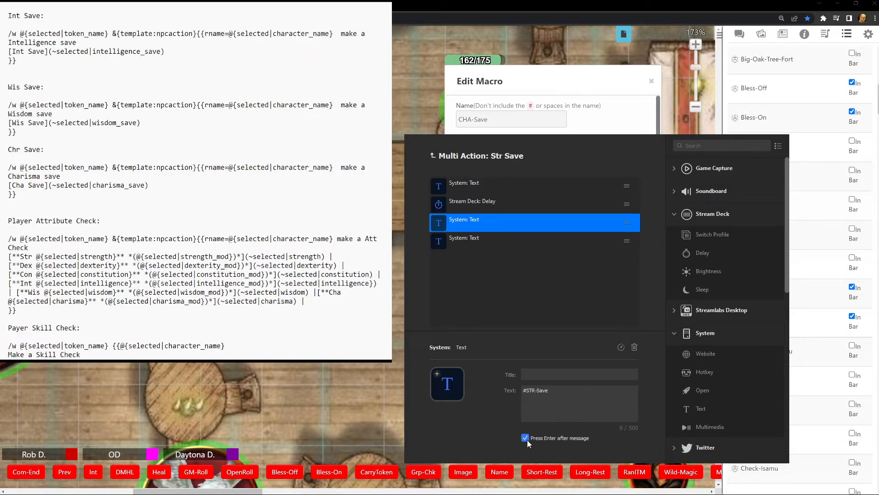
click(493, 240)
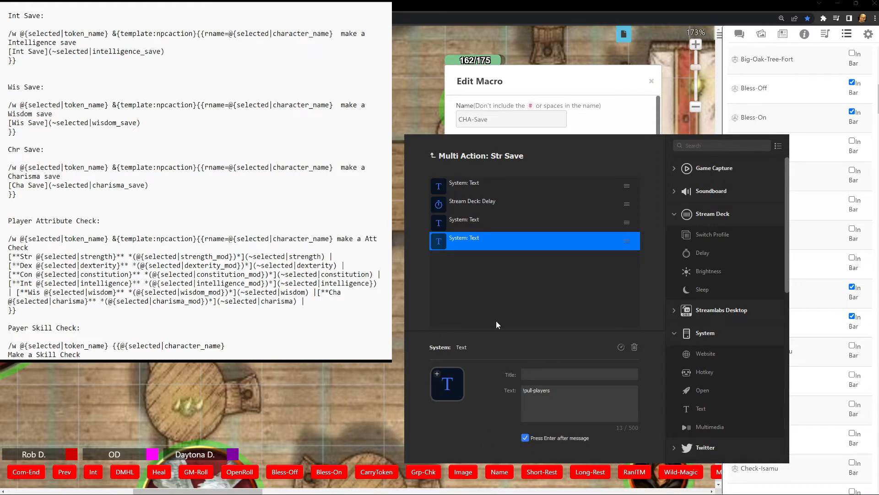
Step: Examine both text actions in the Damage key's multi action, then return to the key grid and open More DM Stuff
click(433, 156)
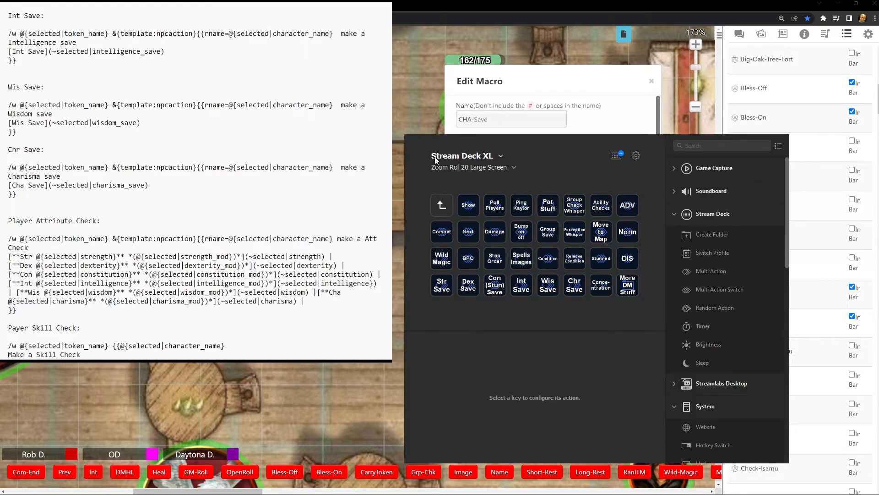
click(498, 233)
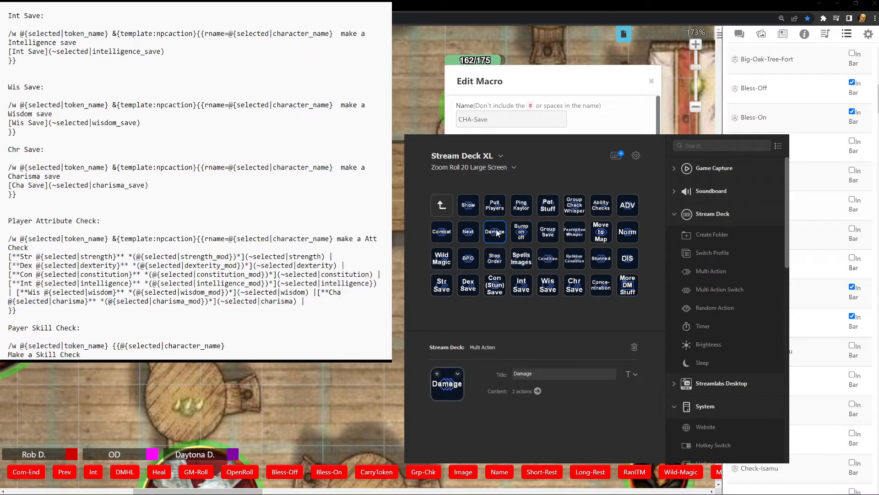
click(538, 390)
click(480, 186)
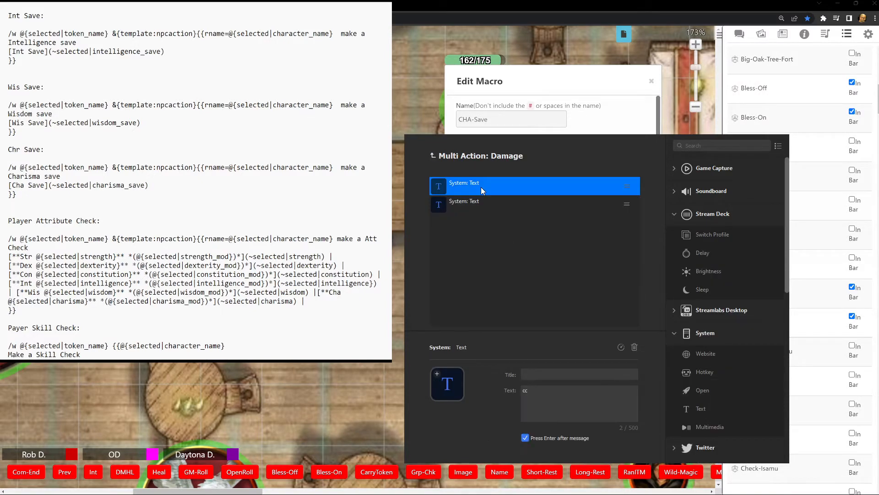
click(482, 204)
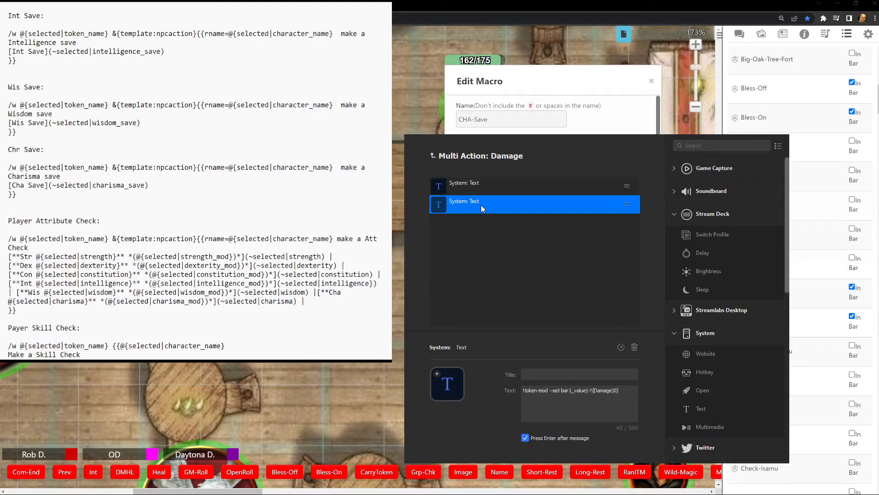
click(433, 155)
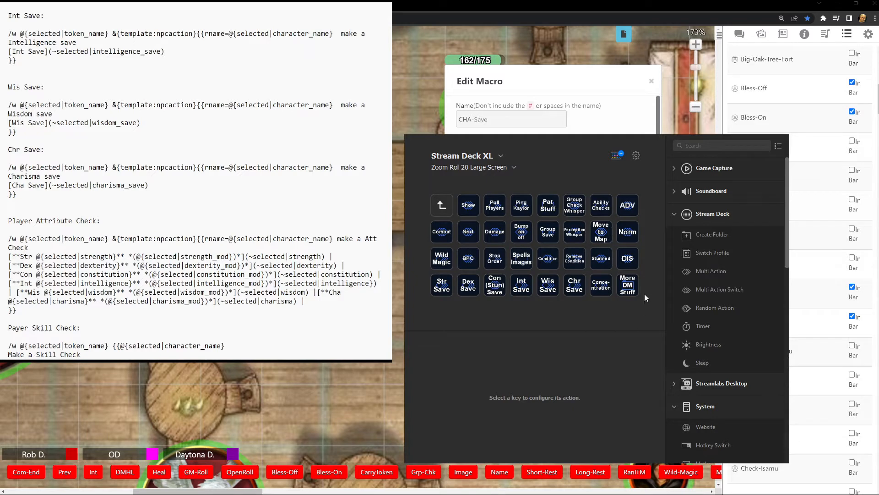
double_click(627, 285)
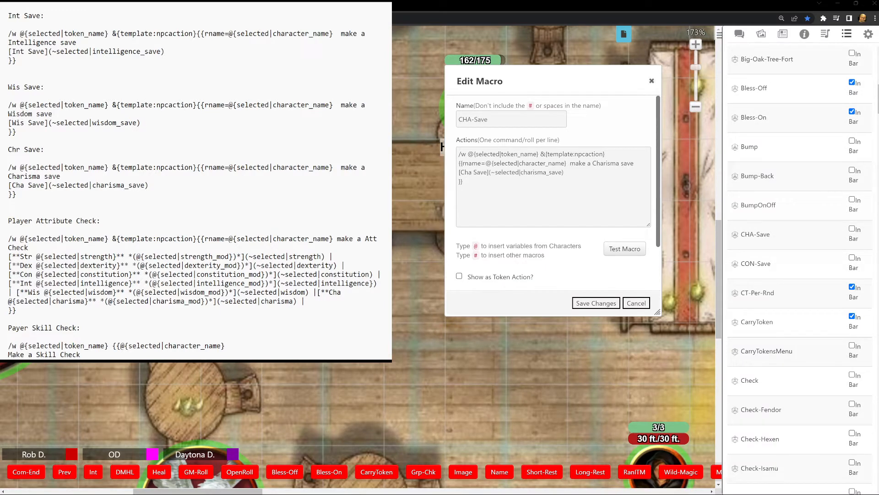
Step: Close the CHA-Save macro editor in Roll20 without saving
drag(560, 84, 481, 76)
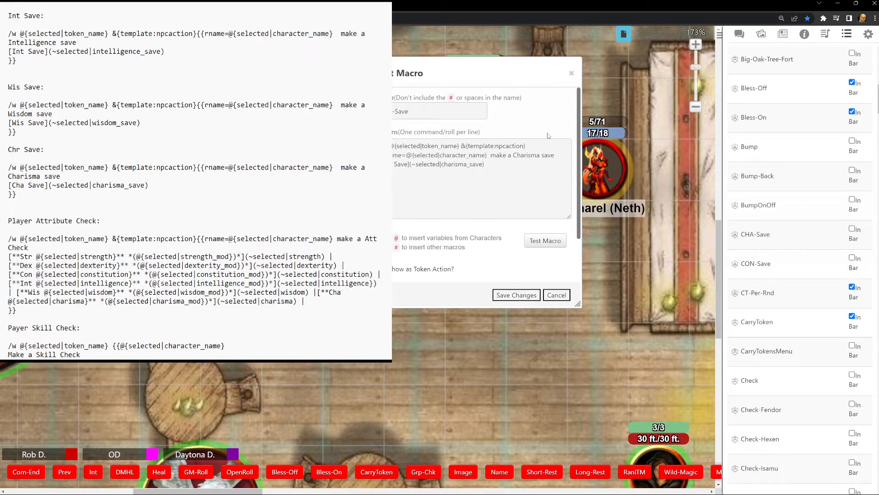
click(566, 295)
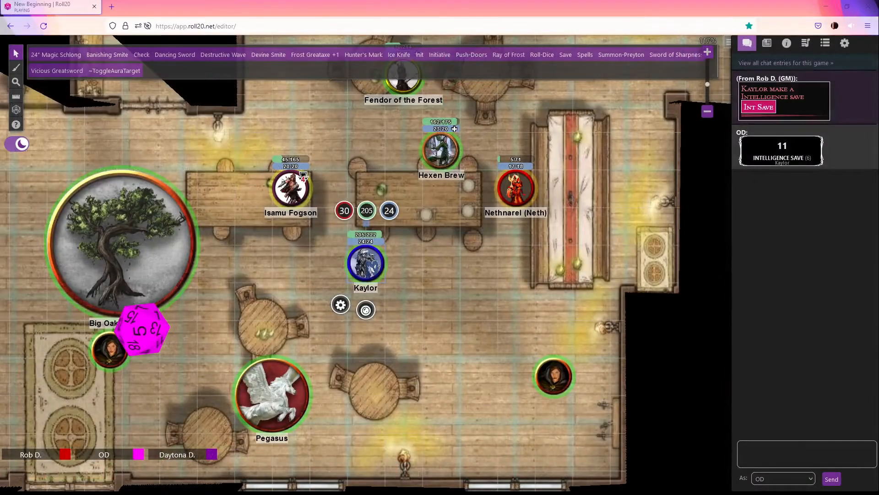
Step: In the player's browser window, select the Kaylor token and roll the whispered Str Save from the chat
click(474, 372)
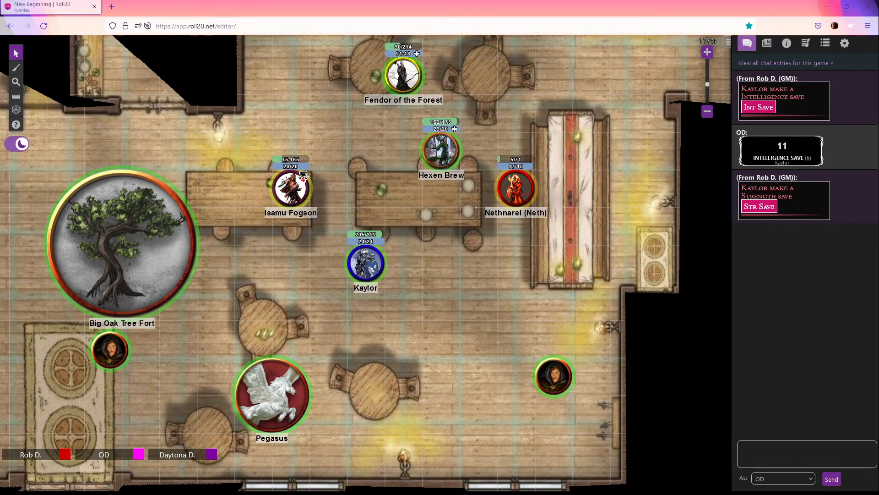
scroll(364, 260, up, 1)
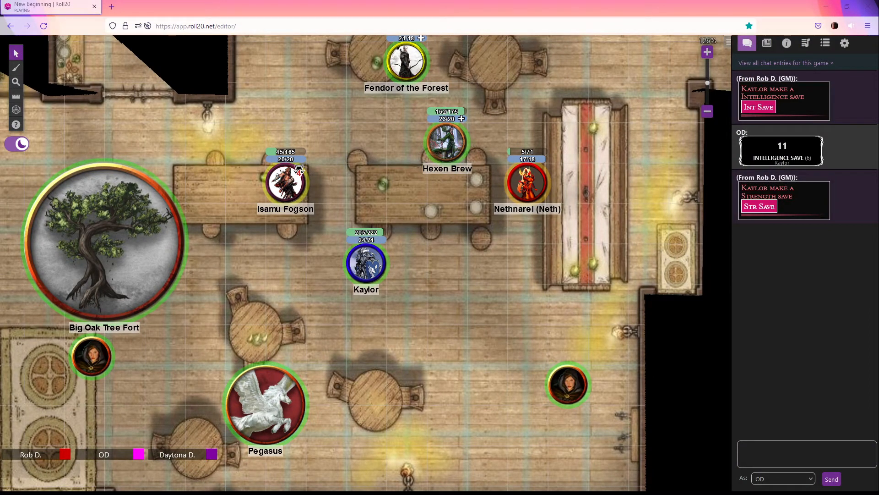
click(368, 269)
click(422, 275)
click(375, 267)
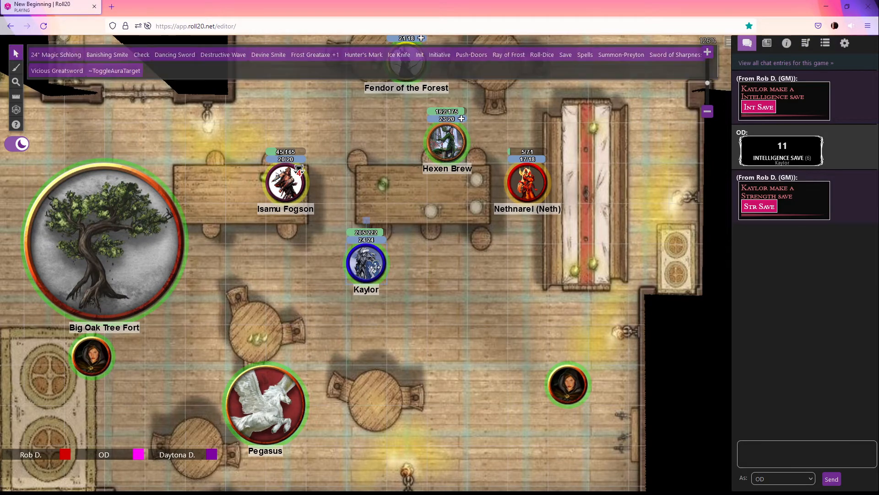
click(439, 289)
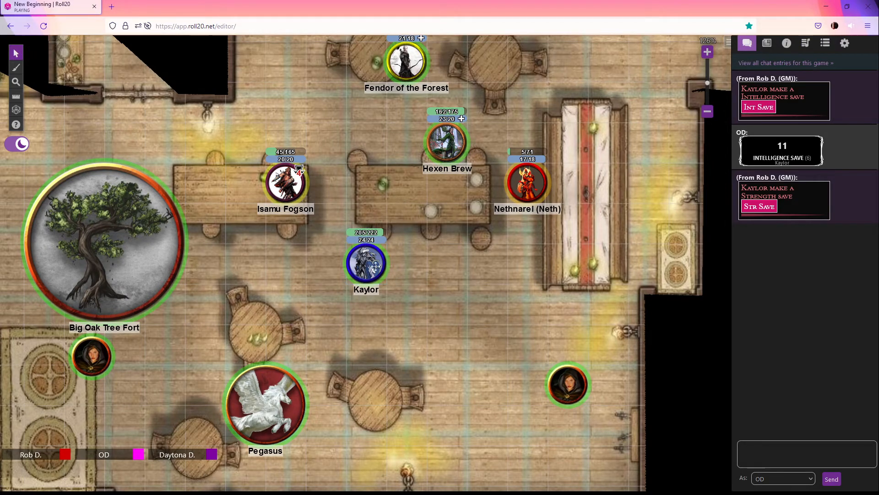
click(370, 266)
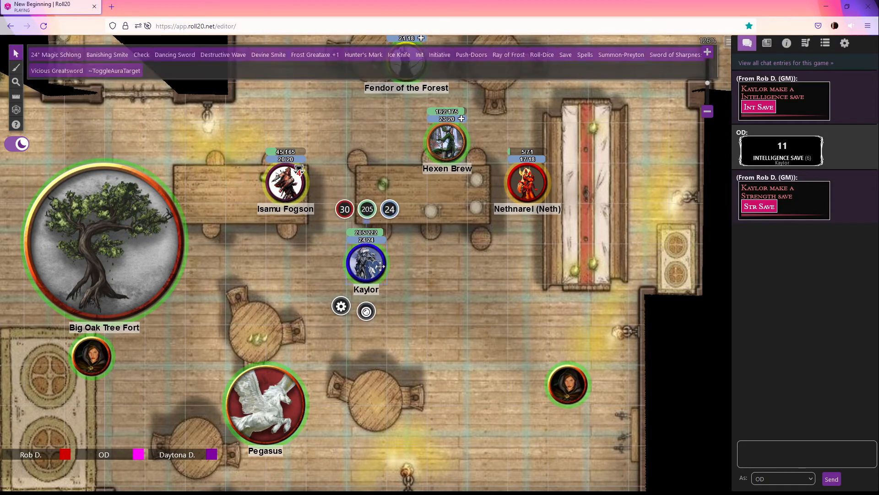
click(403, 274)
click(374, 277)
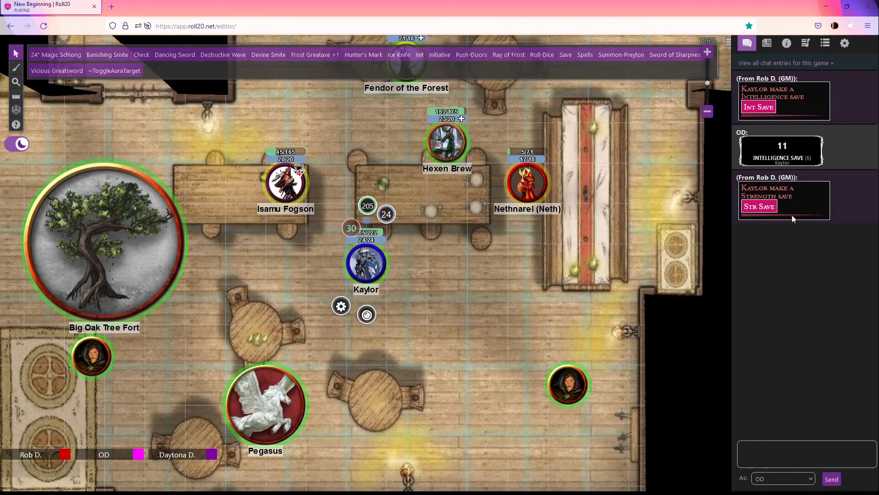
click(759, 207)
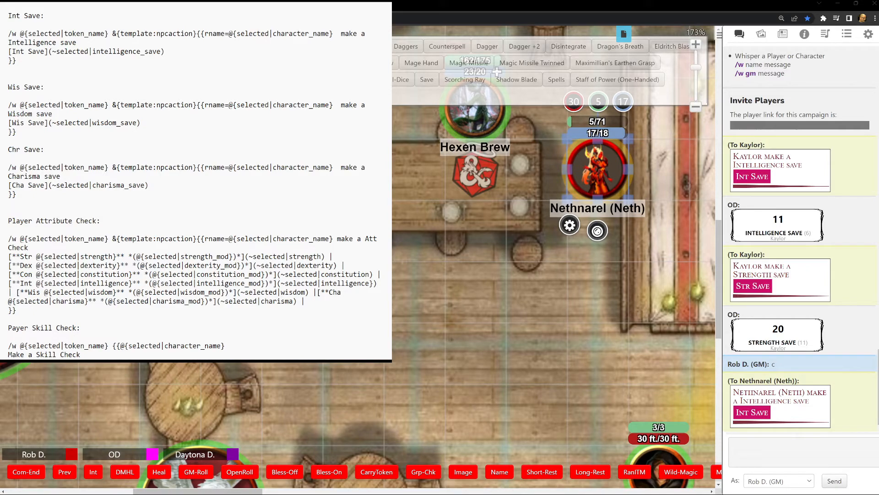
Step: In the GM's map view, move the Pegasus token up by one grid square
drag(691, 229, 687, 310)
click(577, 205)
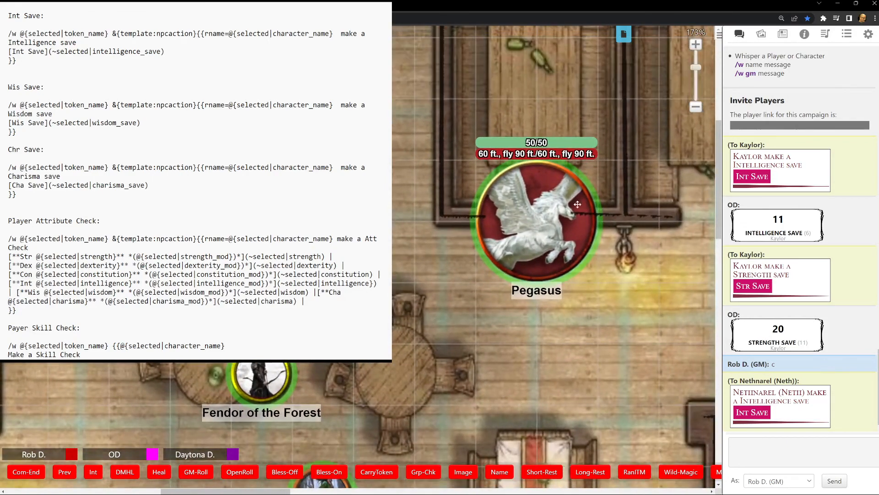
click(577, 205)
drag(530, 247, 530, 187)
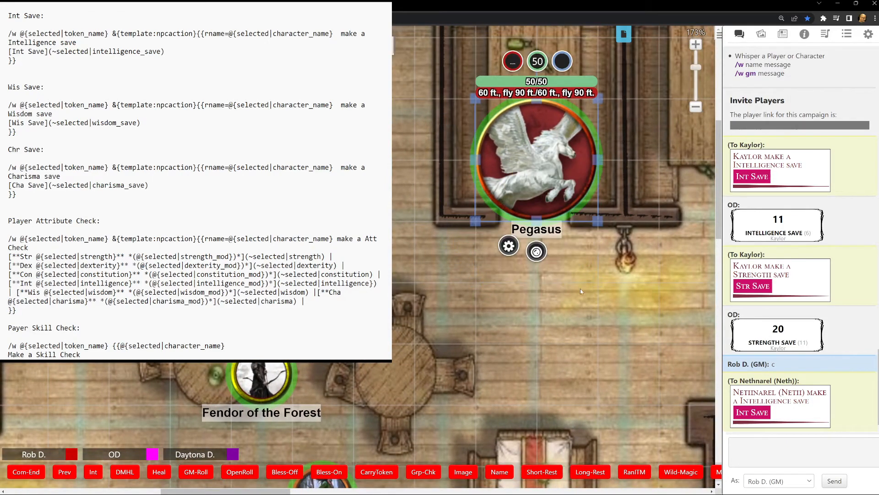
Step: Select the Pegasus token and trigger the Wis Save macro that whispers its save button in the chat
click(576, 163)
text(c)
key(Return)
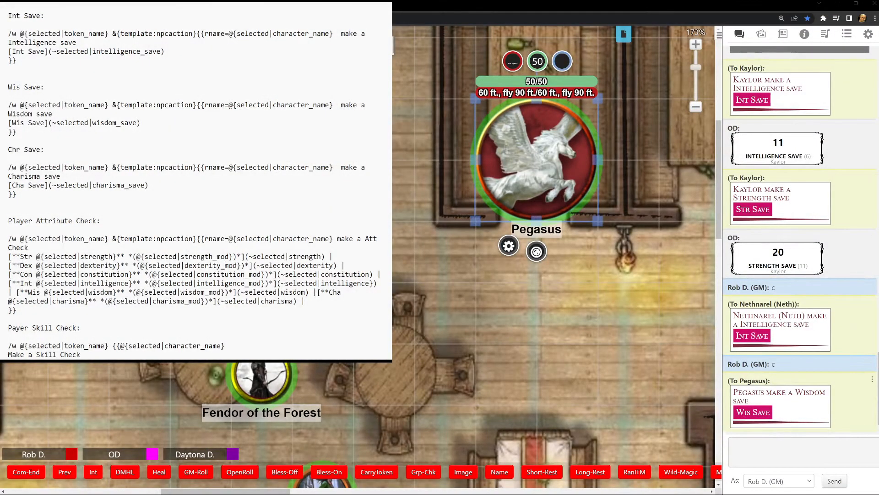
Step: Roll the whispered Wis Save for Pegasus from the chat as a Public Roll
click(763, 414)
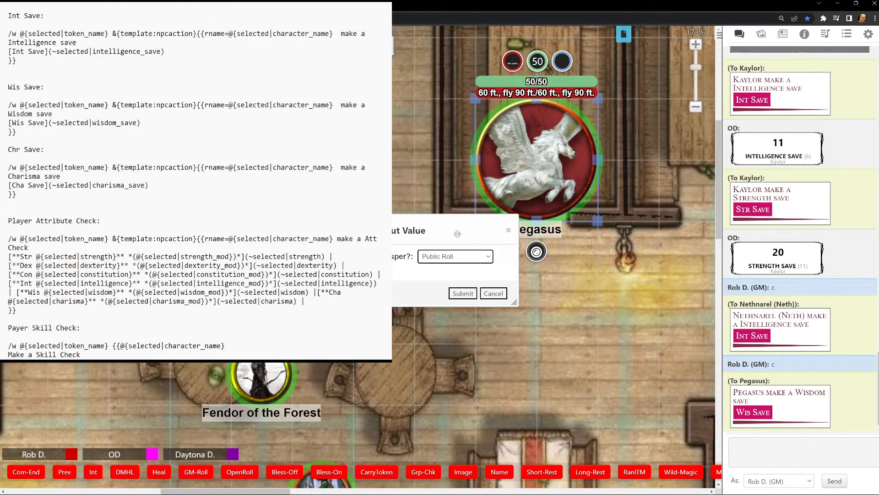
drag(447, 224, 507, 243)
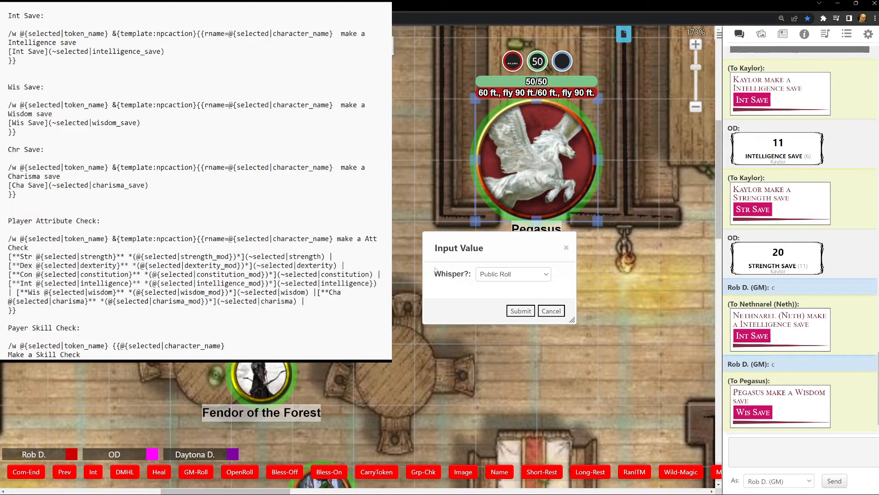
click(537, 273)
click(538, 294)
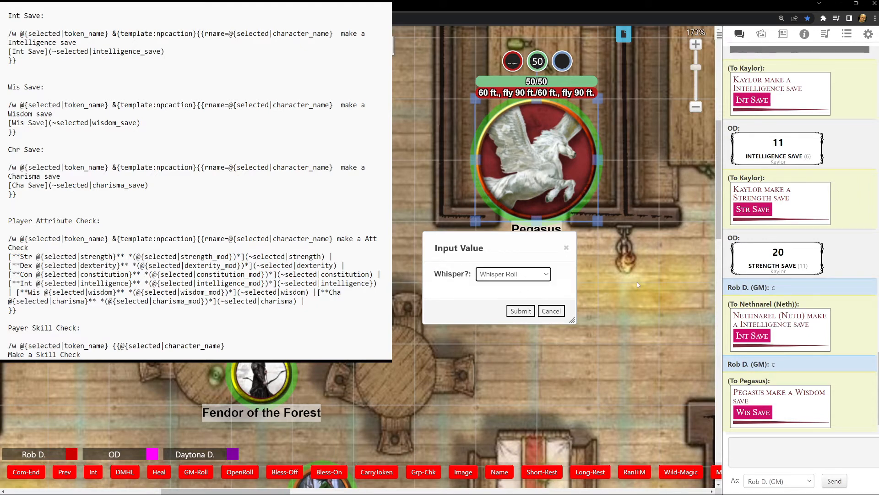
key(Up)
key(Down)
key(Up)
key(Down)
key(Up)
key(Down)
key(Up)
click(525, 313)
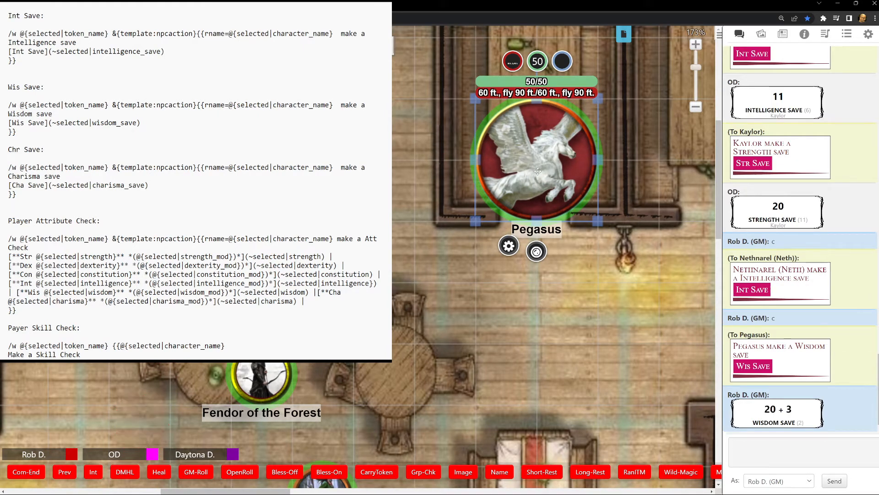
Step: Run the Bless-Off macro on Pegasus and reselect its token
click(301, 471)
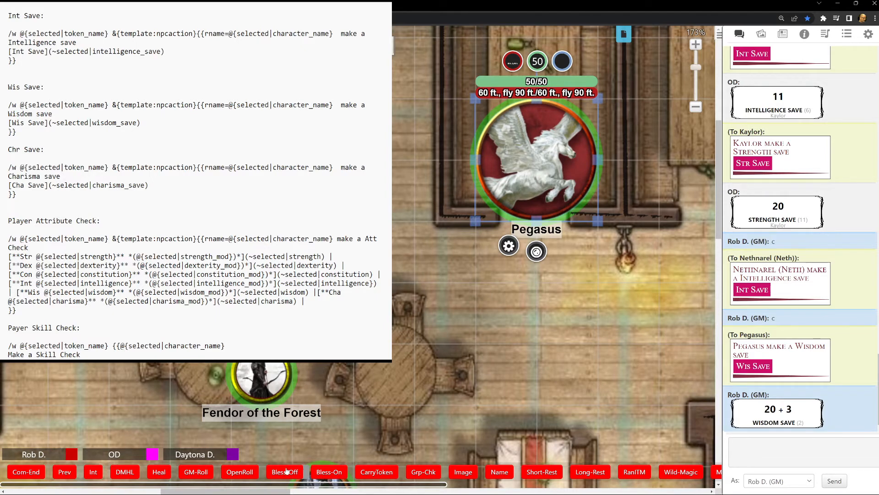
click(596, 250)
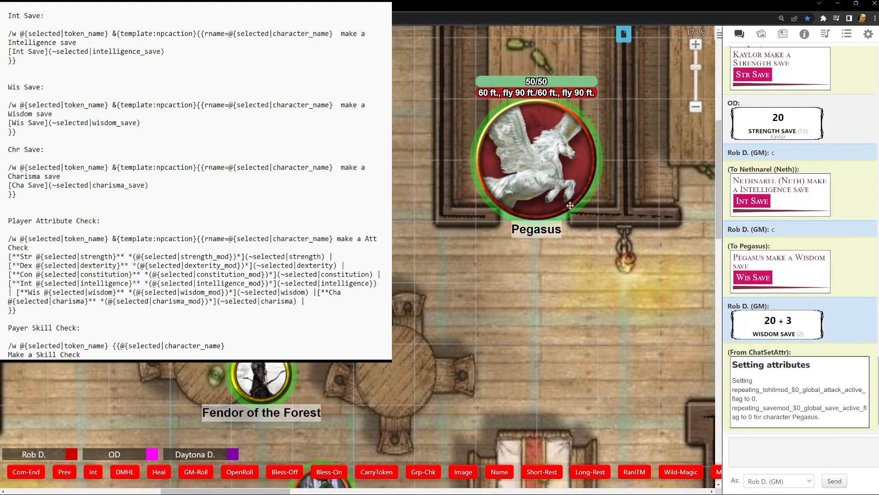
click(566, 203)
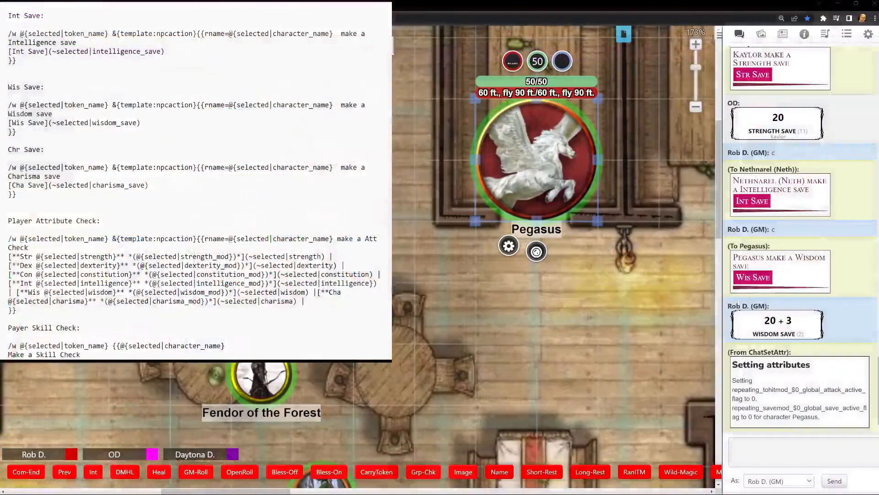
click(553, 179)
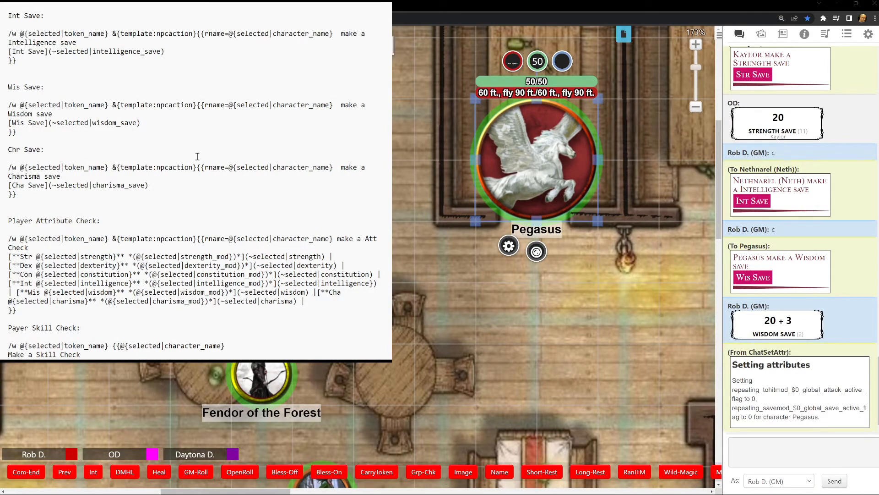
Step: Select the full Player Attribute Check macro text in the notes, from the whisper command through its closing braces
scroll(133, 138, down, 3)
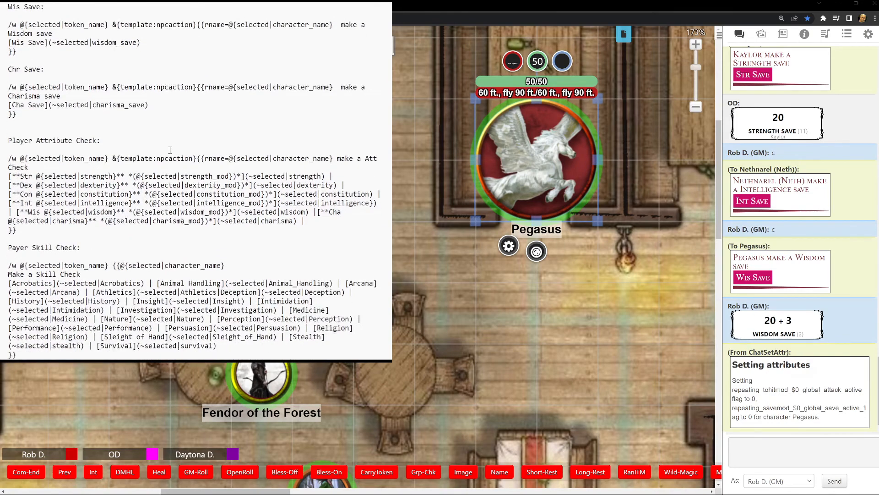
scroll(172, 152, down, 1)
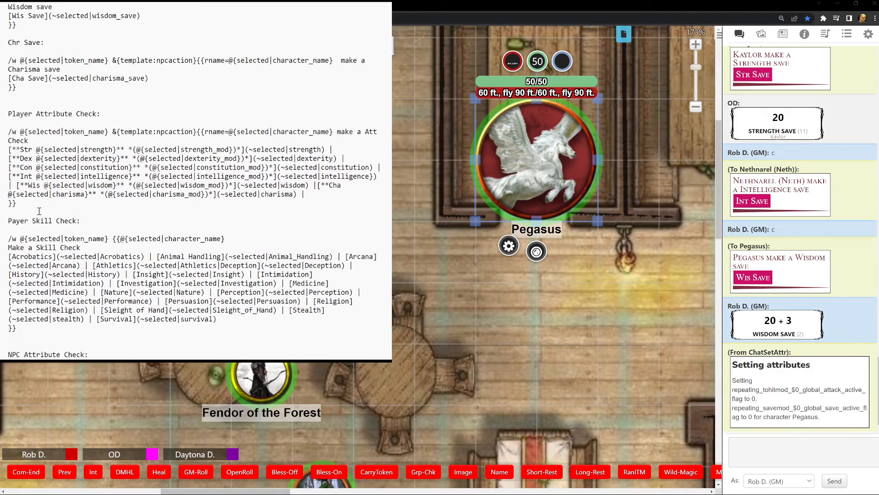
drag(16, 204, 16, 136)
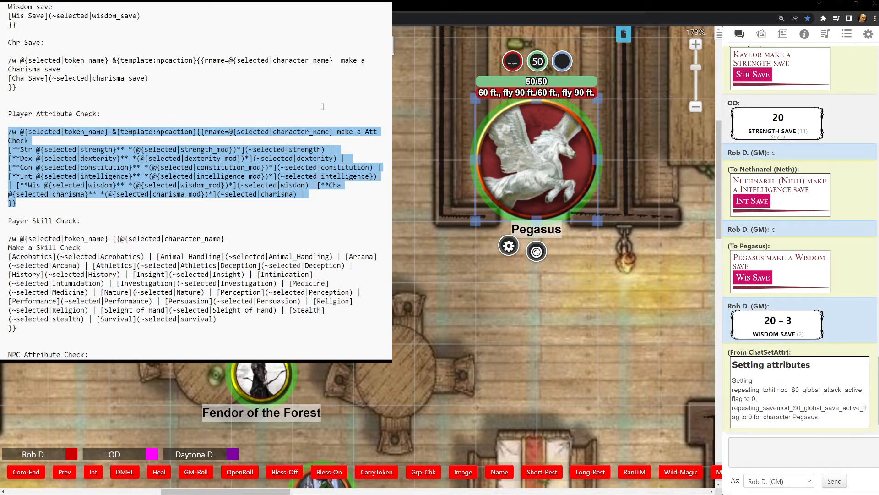
Step: Select the Kaylor token on the map and send the Player Attribute Check macro in the chat as GM
click(426, 103)
scroll(577, 316, down, 3)
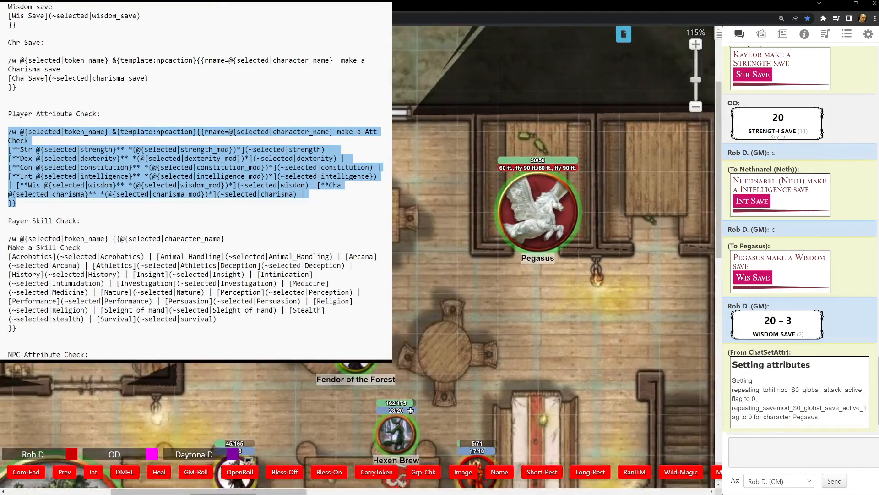
drag(577, 316, 620, 161)
drag(441, 372, 448, 259)
click(393, 283)
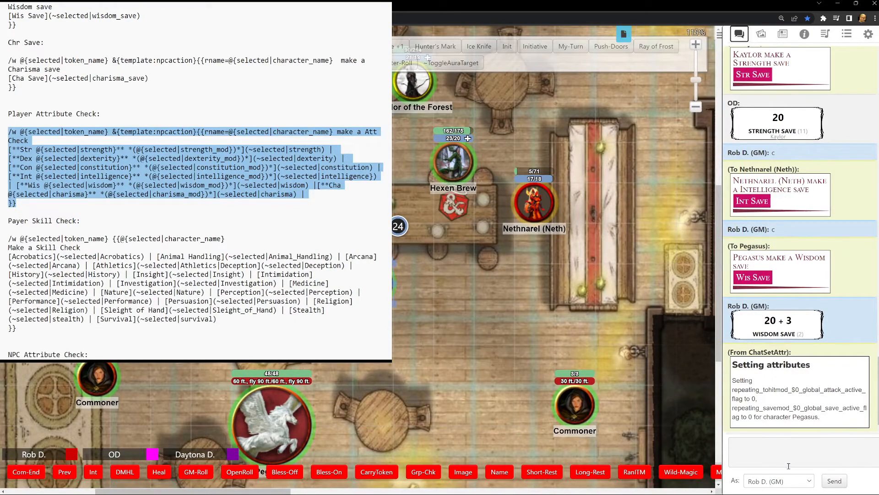
click(773, 446)
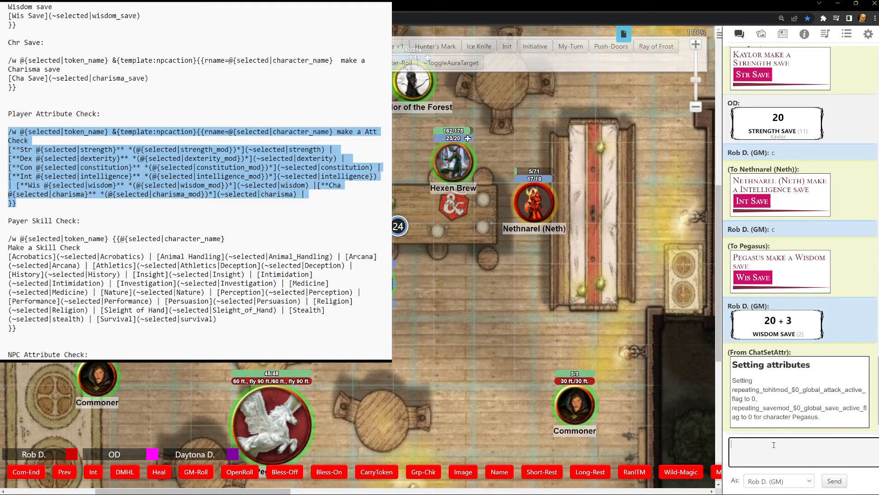
text(/w @{selected|token_name} &{template:npcaction}{{rname=@{selected|character_name} make a Att Check [**Str @{selected|strength}** *(@{selected|strength_mod})*](~selected|strength) | [**Dex @{selected|dexterity}** *(@{selected|dexterity_mod})*](~selected|dexterity) | [**Con @{selected|constitution}** *(@{selected|constitution_mod})*](~selected|constitution) | [**Int @{selected|intelligence}** *(@{selected|intelligence_mod})*](~selected|intelligence) | [**Wis @{selected|wisdom}** *(@{selected|wisdom_mod})*](~selected|wisdom) |[**Cha @{selected|charisma}** *(@{selected|charisma_mod})*](~selected|charisma) | }})
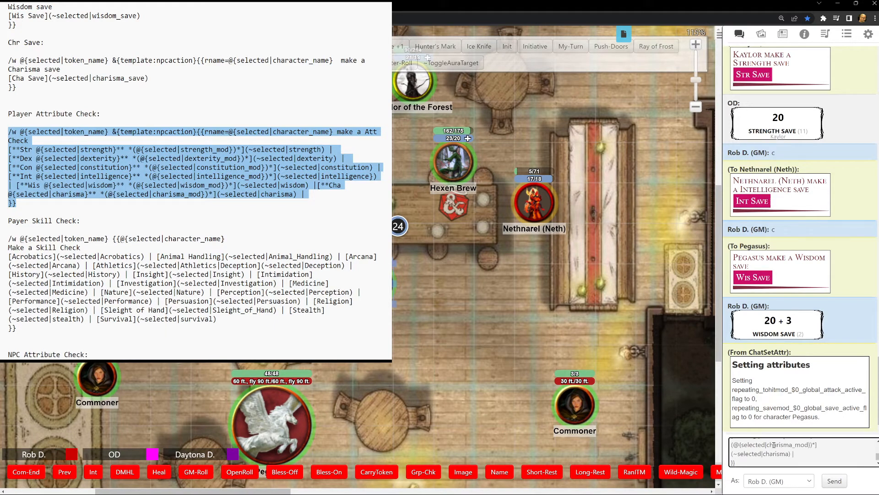
key(Return)
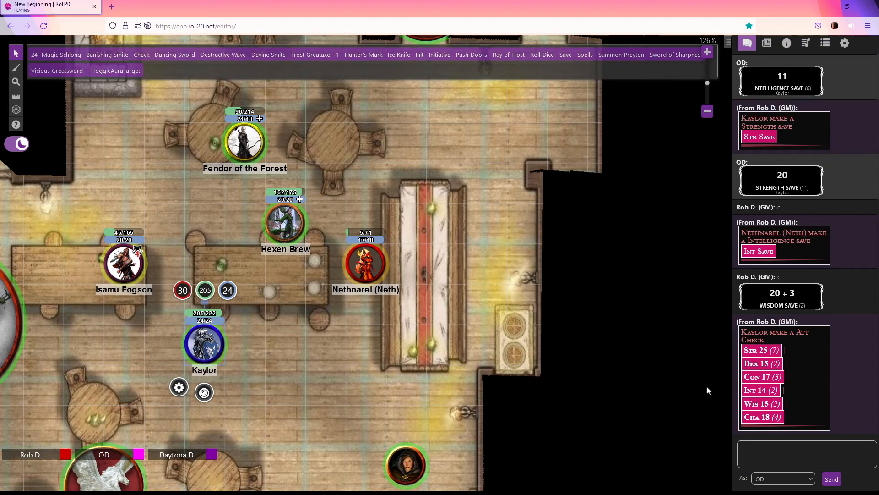
Step: In the player's view, roll Kaylor's Con check and, with the token reselected, the Religion skill check from the whispered buttons
click(752, 382)
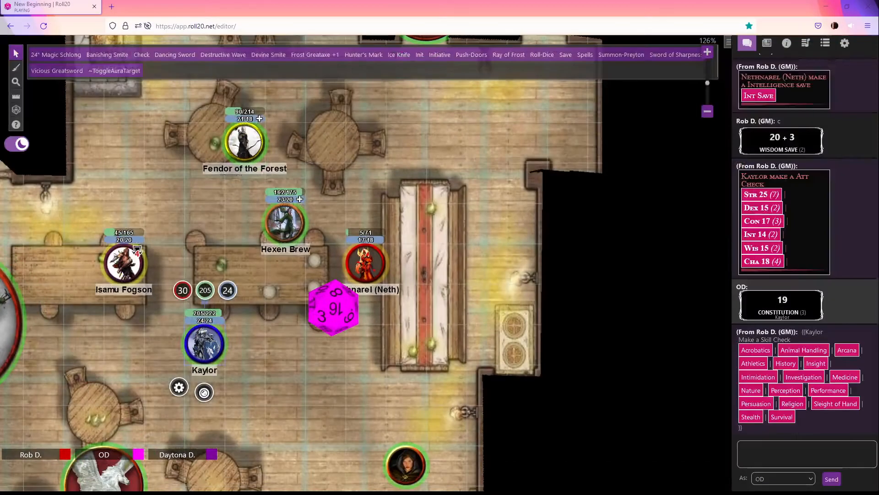
click(204, 344)
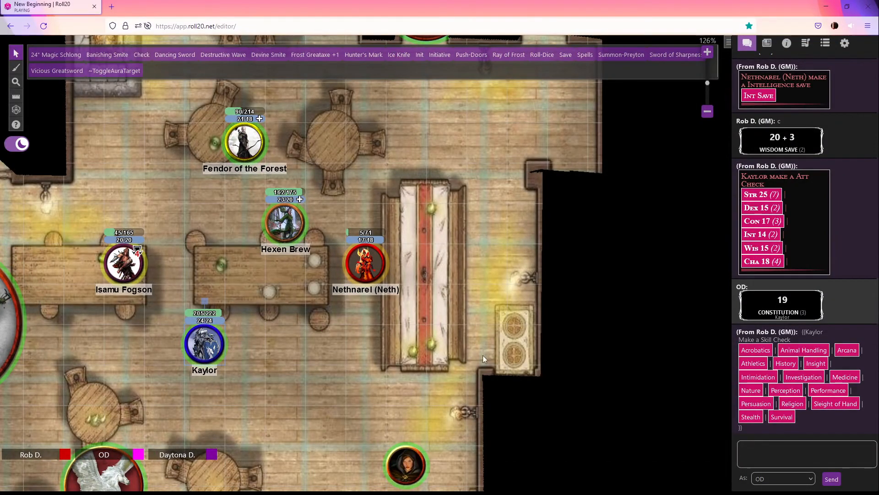
click(227, 346)
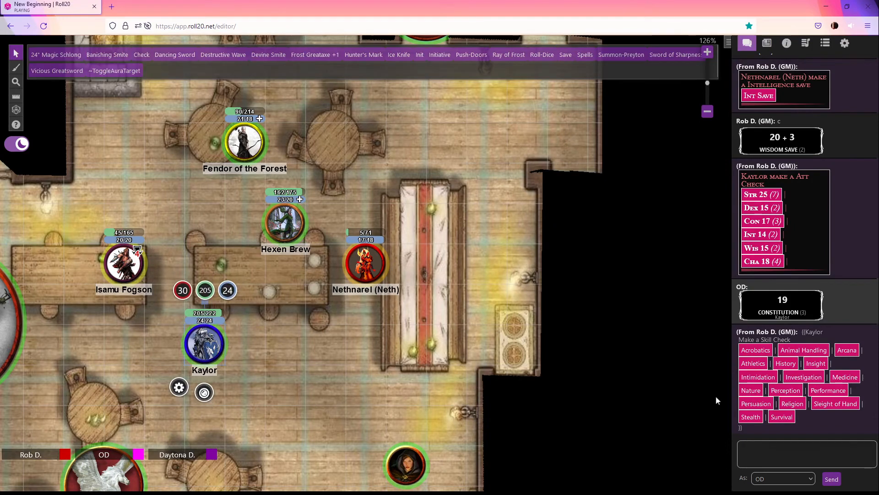
click(792, 403)
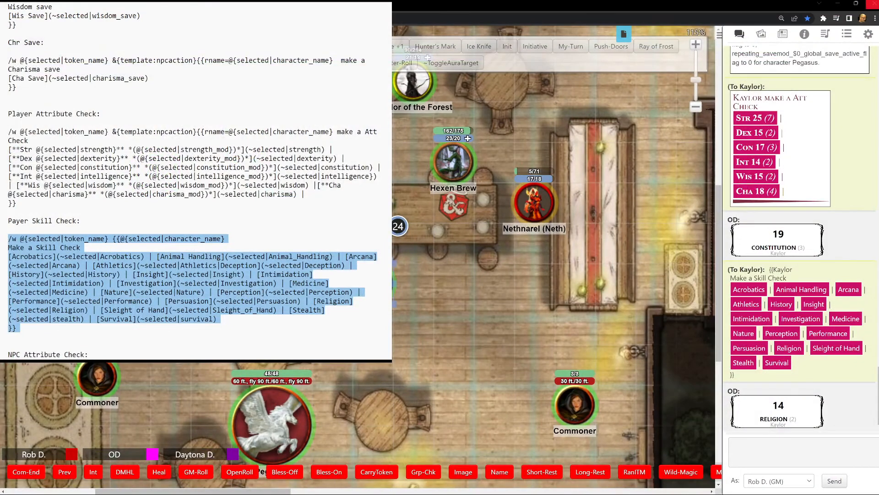
Step: In the GM's macro list, open the NPC-Att-Check macro to examine its commands, and close it without saving
click(846, 33)
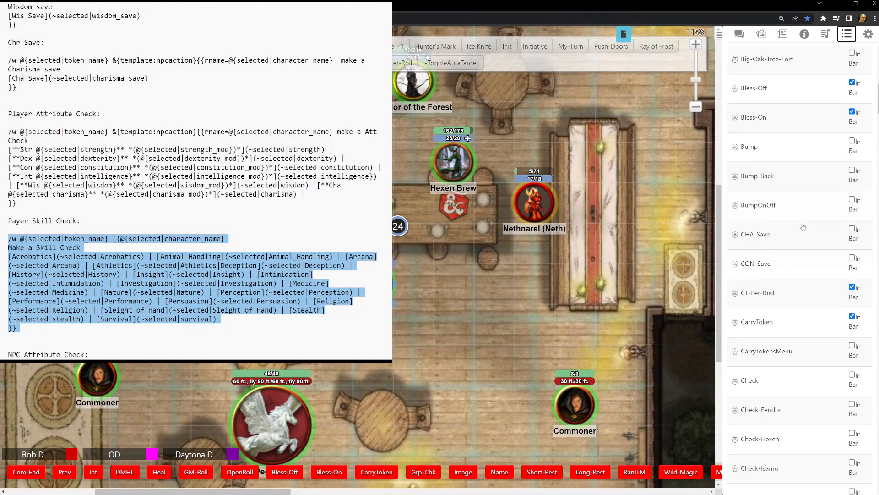
scroll(800, 225, down, 8)
scroll(813, 219, down, 10)
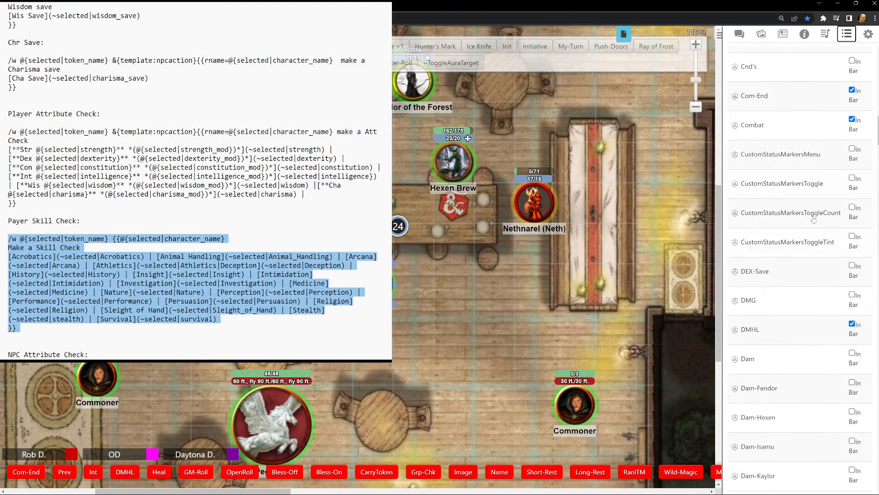
scroll(815, 215, down, 10)
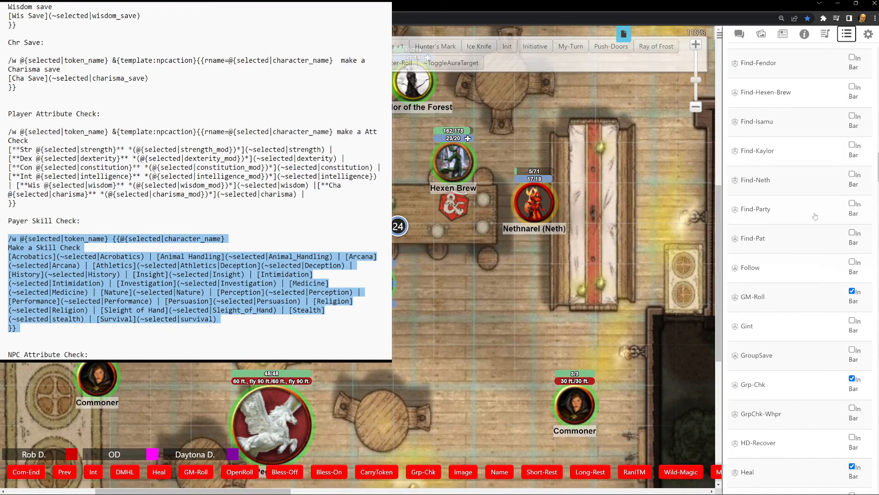
scroll(815, 214, down, 9)
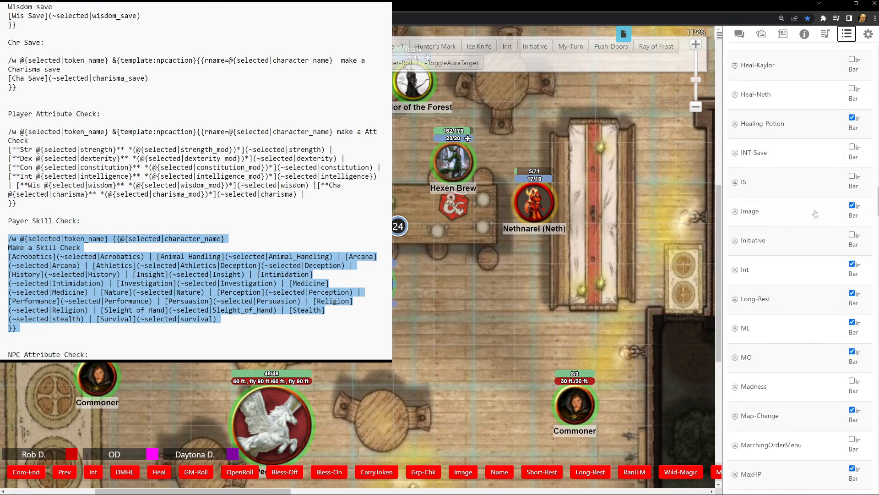
scroll(818, 211, down, 3)
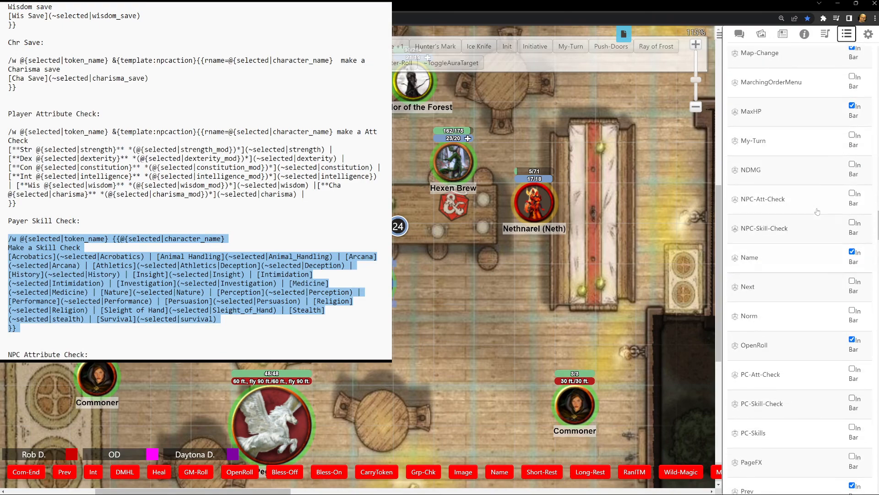
click(820, 200)
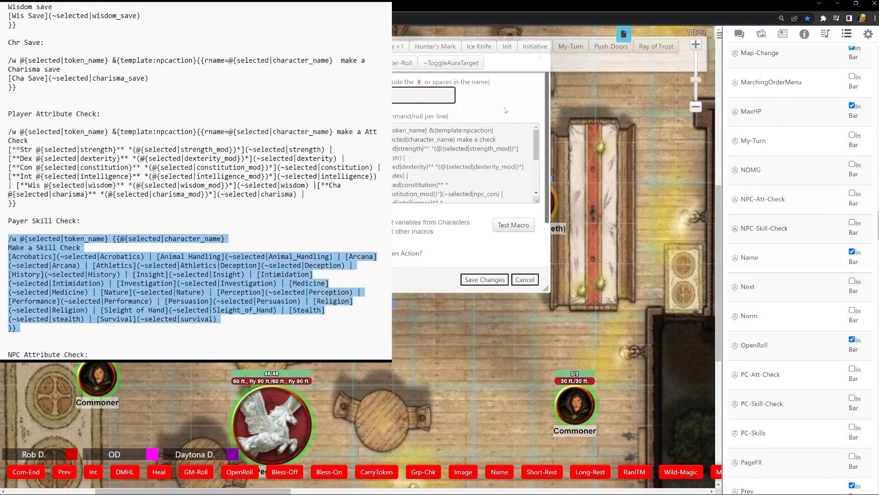
click(525, 280)
Step: Select the Pegasus token and copy the NPC Attribute Check macro text from the notes
drag(507, 271, 627, 286)
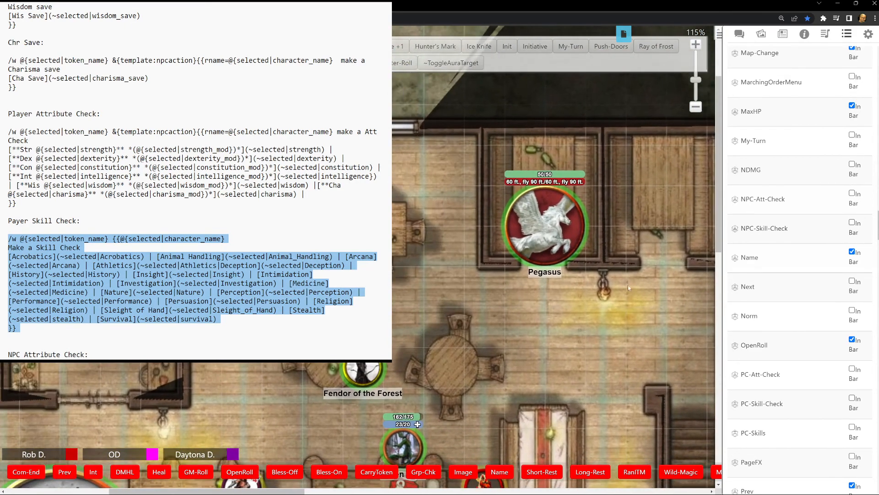
click(545, 225)
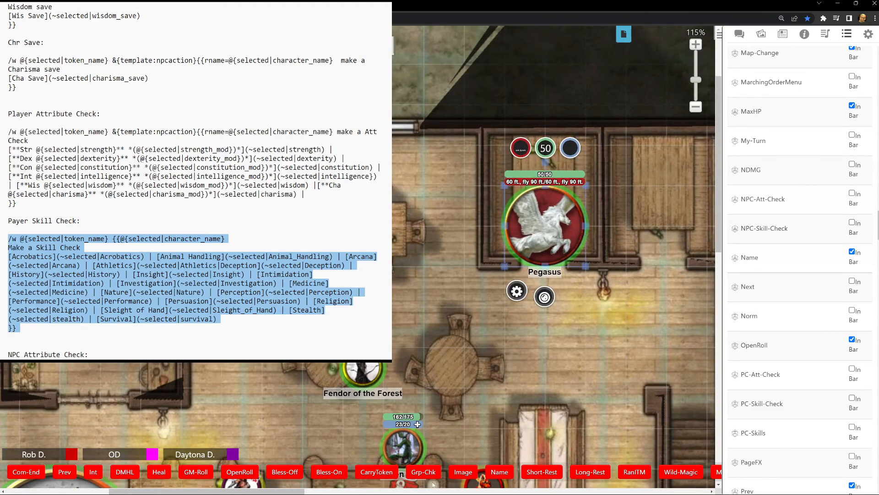
scroll(158, 224, down, 3)
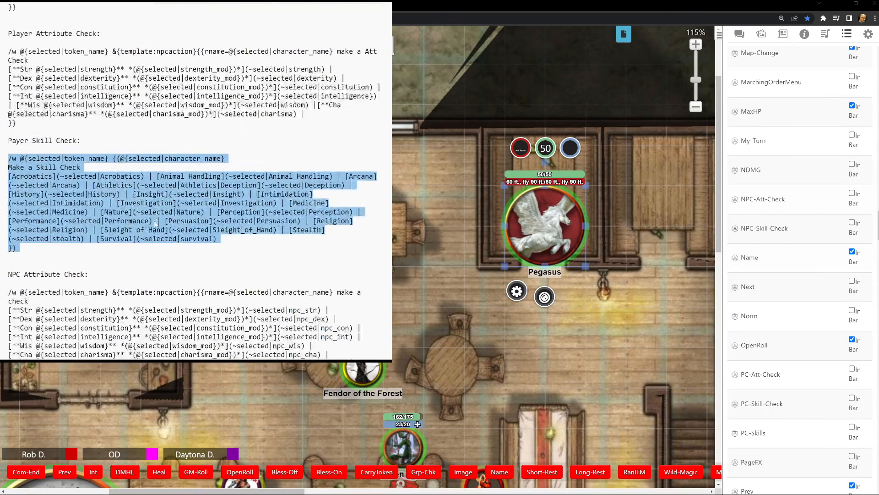
scroll(156, 223, down, 2)
scroll(178, 73, up, 3)
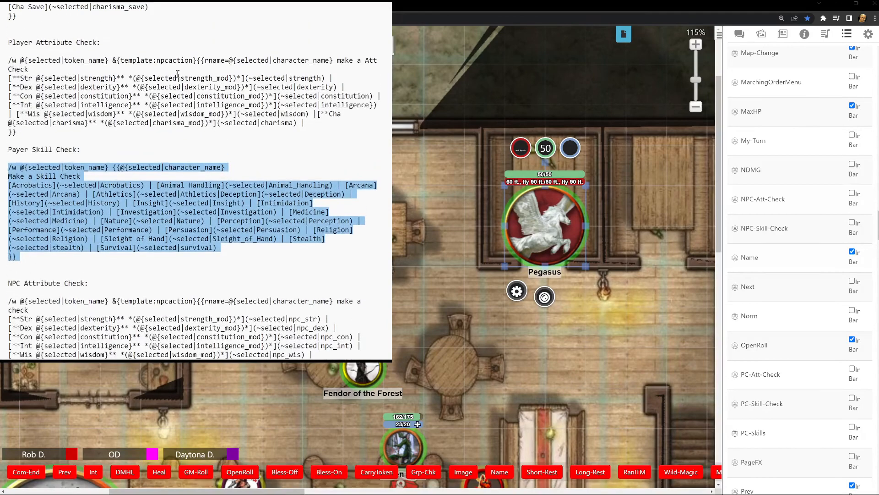
scroll(146, 90, down, 5)
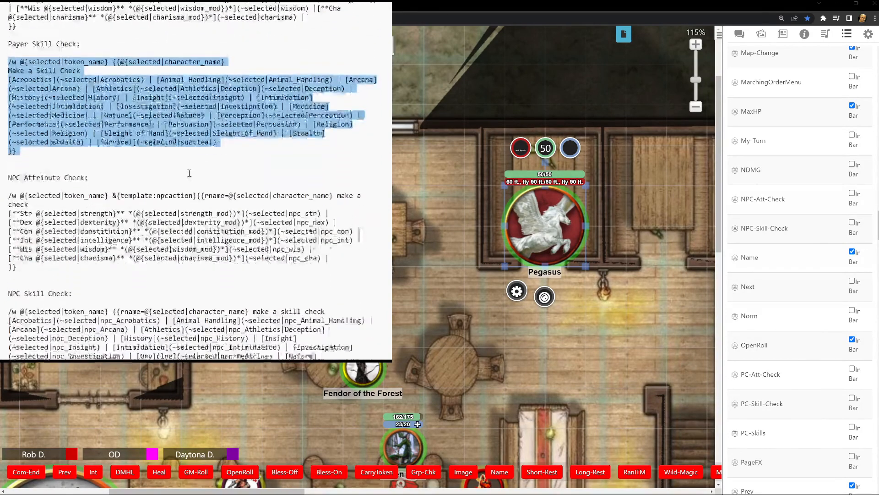
drag(37, 242, 8, 167)
key(ctrl+c)
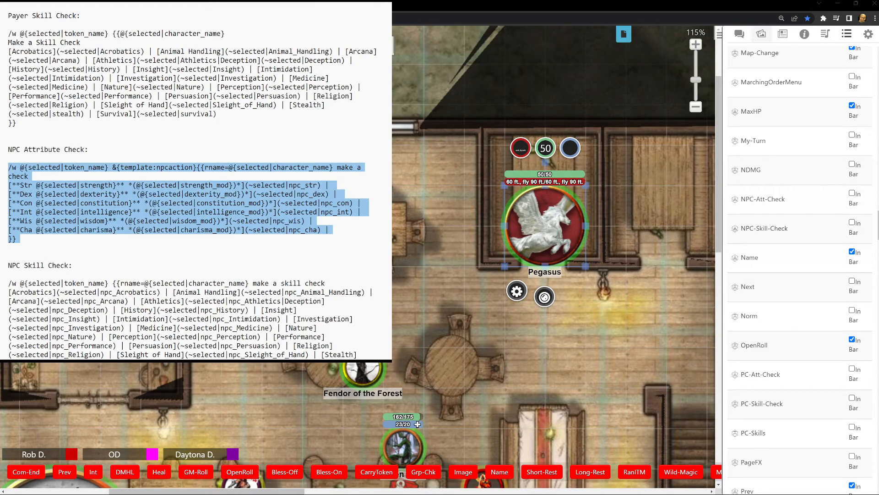
Step: Send the copied NPC Attribute Check macro in the chat to whisper the check buttons to Pegasus
click(739, 33)
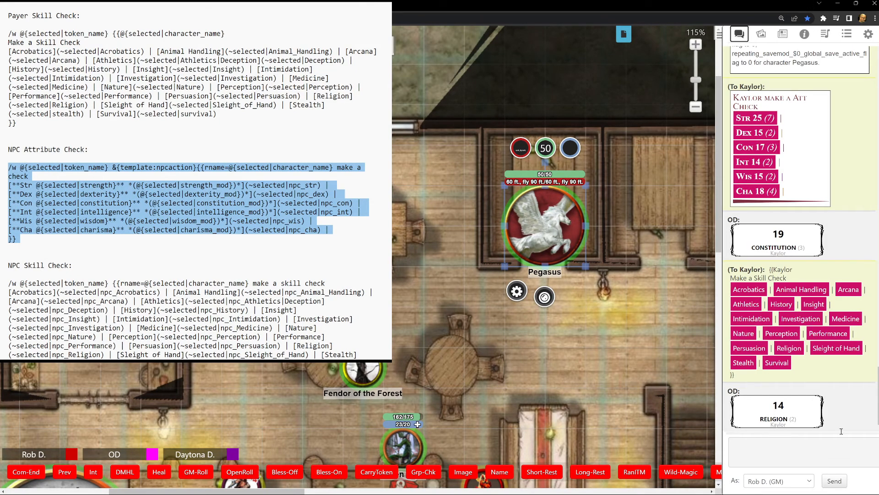
click(764, 453)
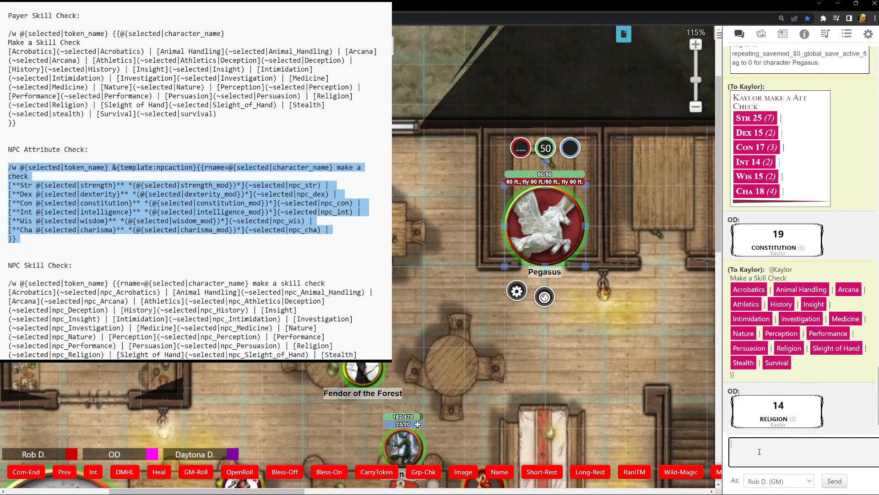
key(ctrl+v)
key(Return)
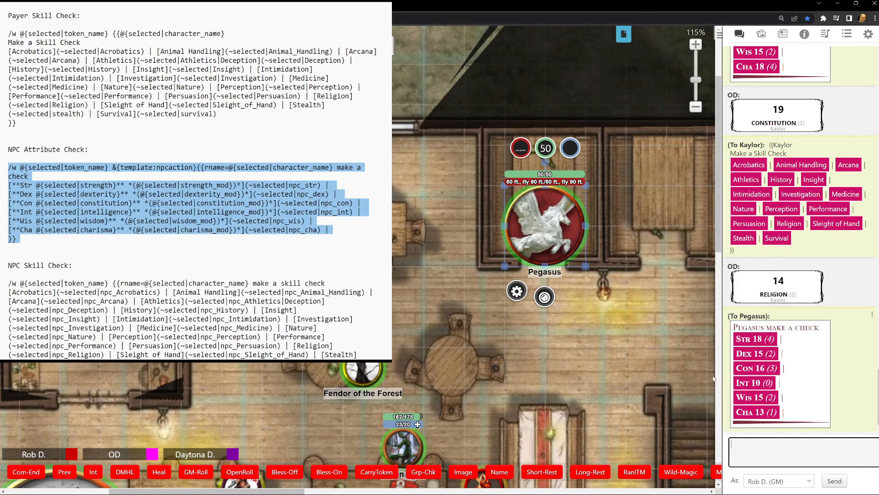
Step: Roll the whispered Con check for Pegasus as a Public Roll and deselect the token
click(562, 228)
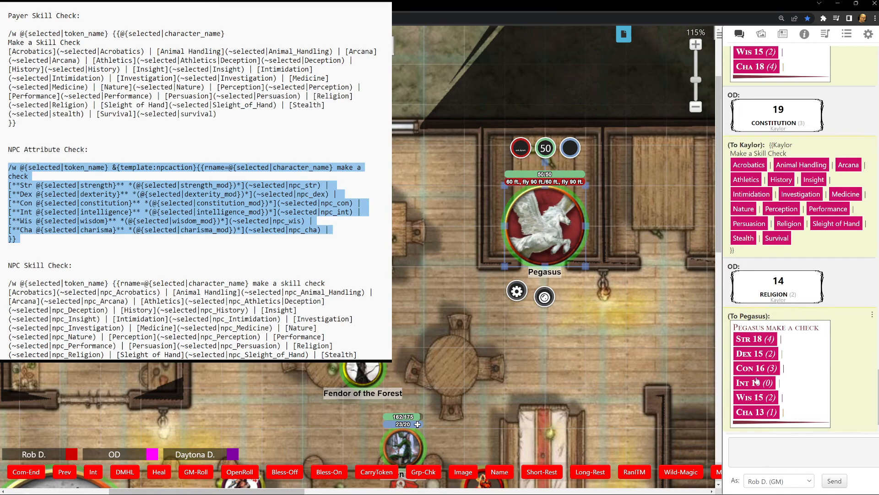
click(749, 372)
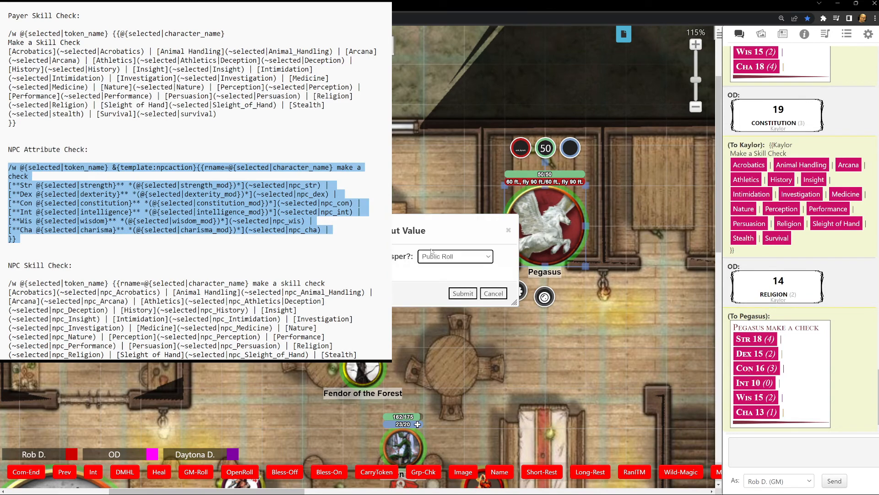
click(462, 293)
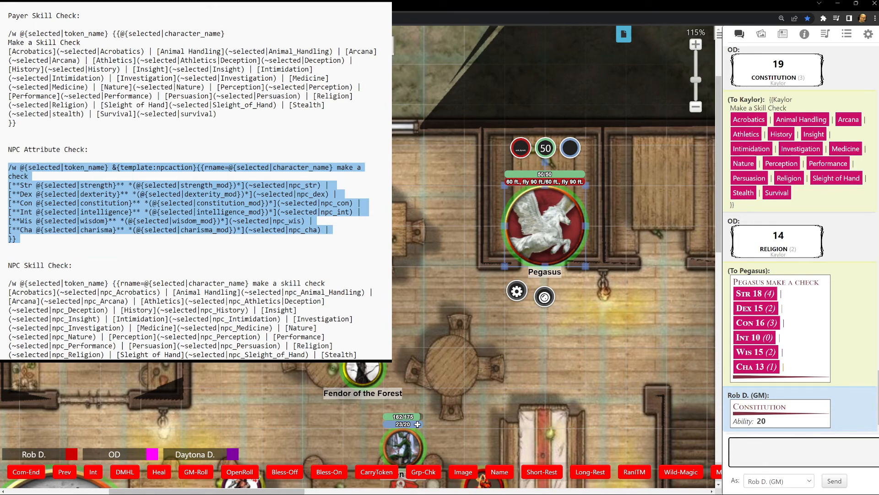
key(Escape)
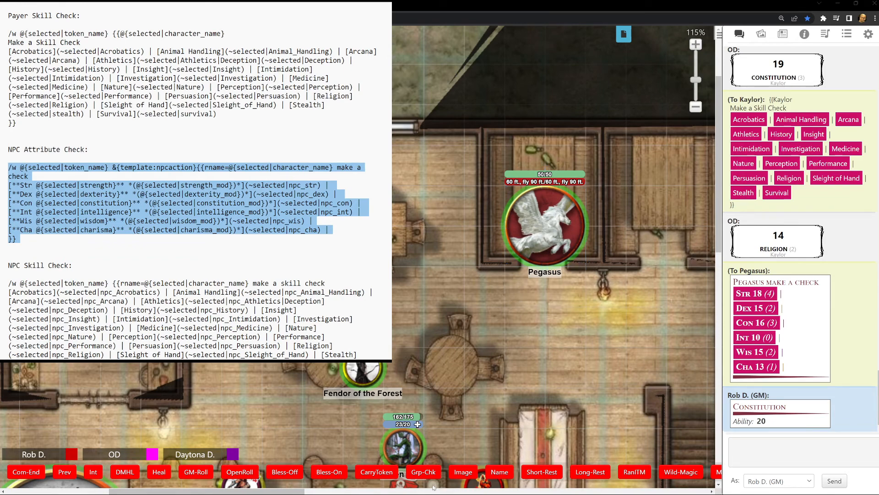
Step: Show the NPC Skill Check macro in the notes, reselect Pegasus and trigger the NPC skill check whisper in the chat
scroll(191, 169, down, 3)
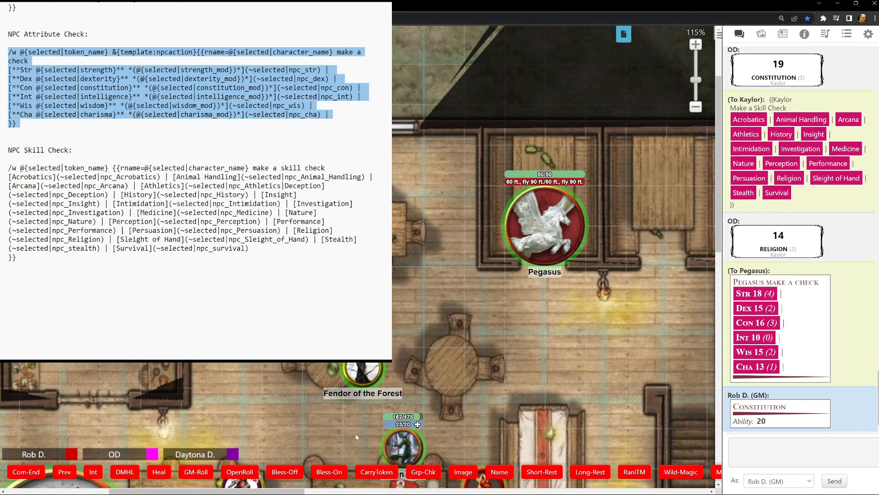
click(554, 234)
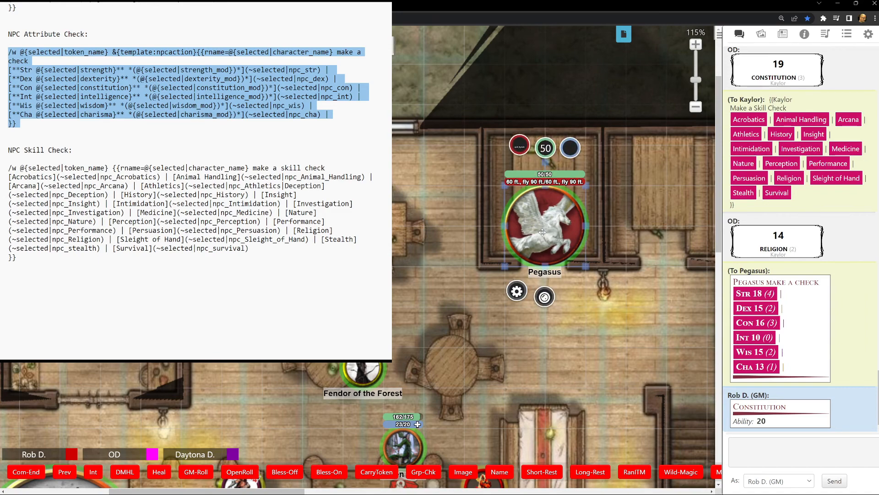
text(c)
key(Return)
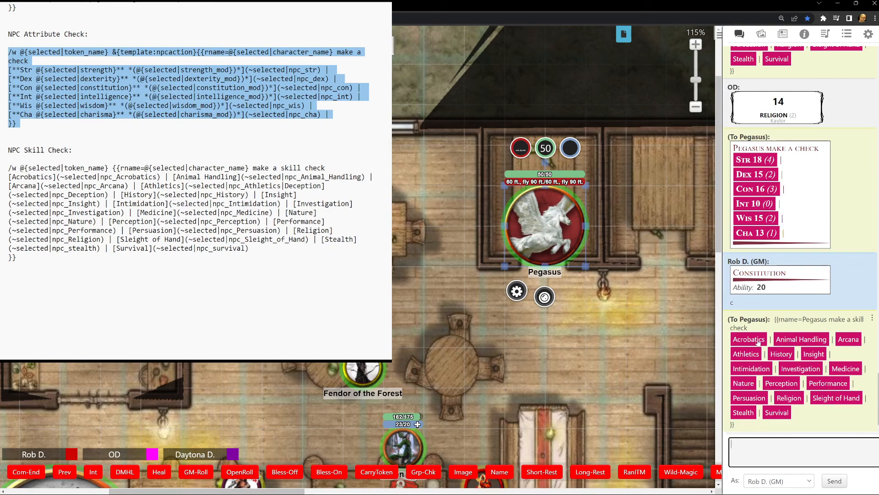
Step: Roll the whispered Acrobatics skill check for Pegasus as a Whisper Roll
click(754, 341)
key(Down)
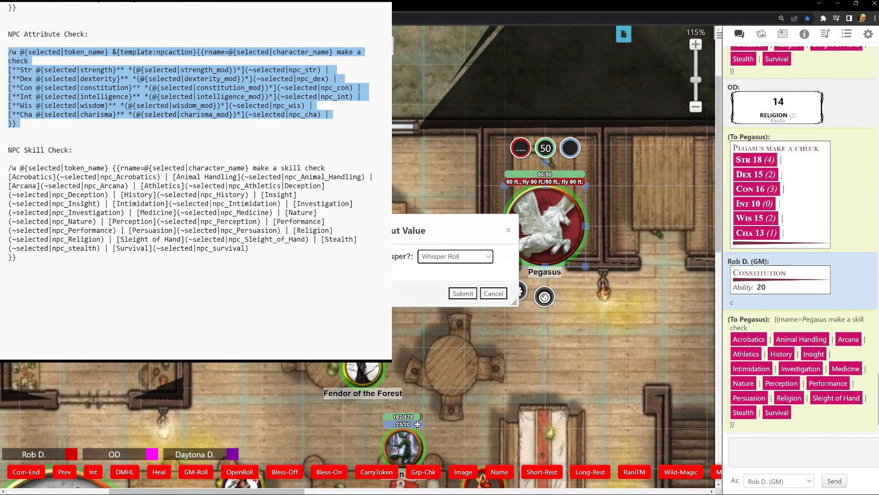
key(Return)
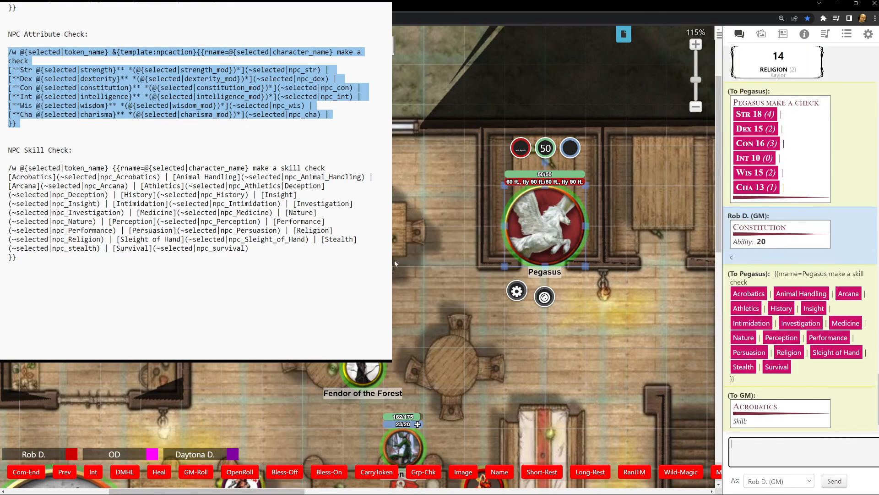